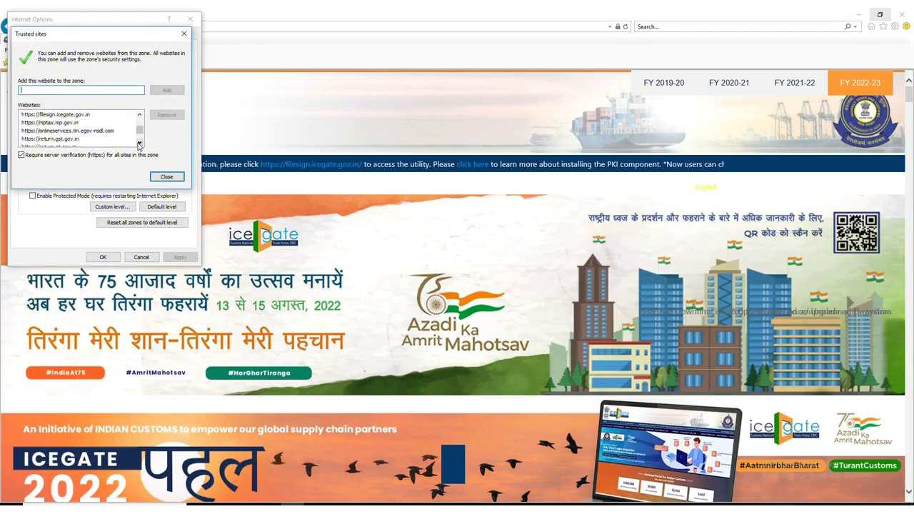
Confirm icegate.gov.in is in the Trusted sites list, then close Trusted sites and Internet Options.
left_click(139, 143)
left_click(139, 144)
left_click(139, 143)
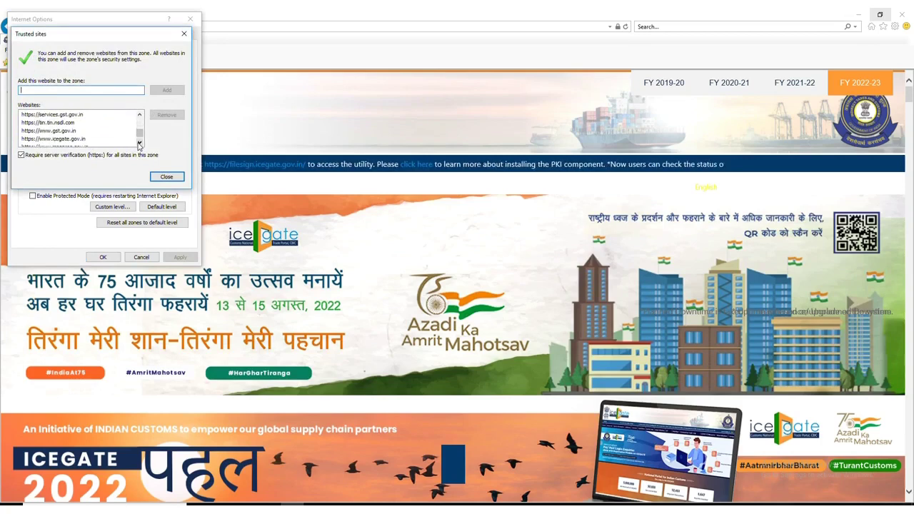
left_click(139, 144)
left_click(70, 131)
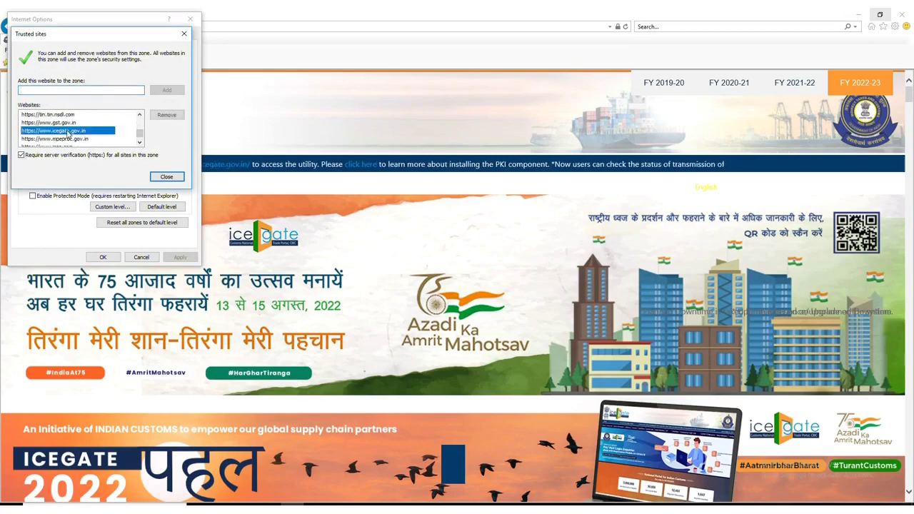
left_click(139, 143)
left_click(139, 144)
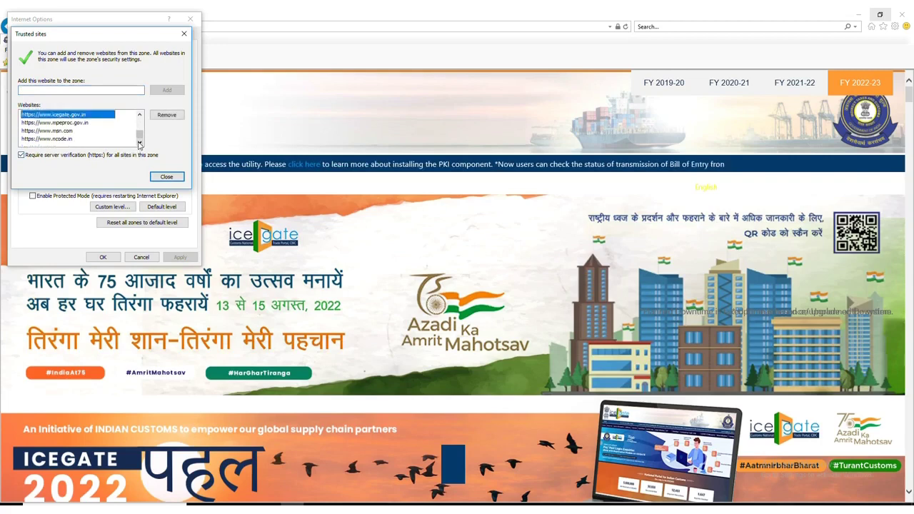
left_click(64, 139)
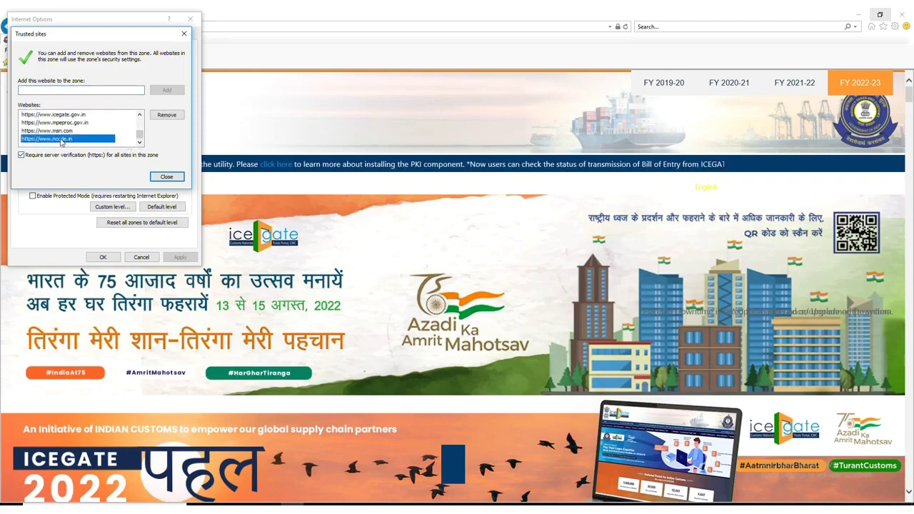
left_click(165, 177)
left_click(189, 19)
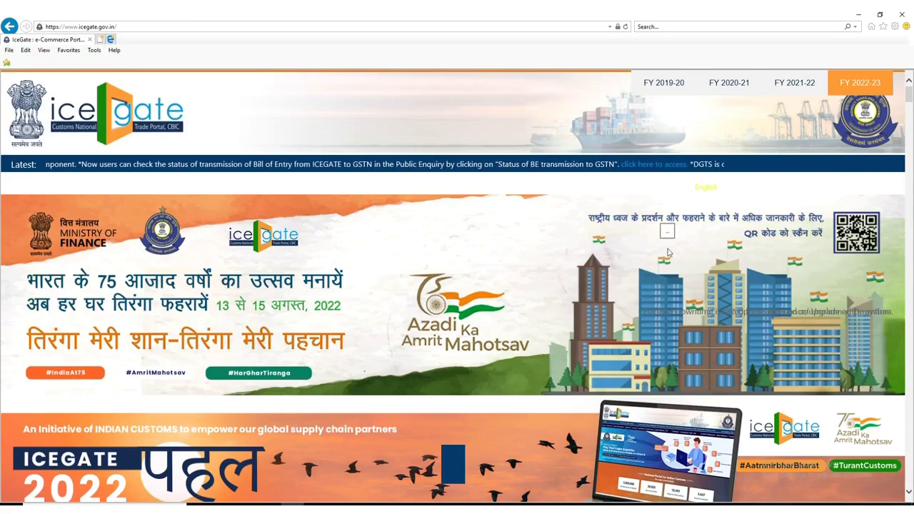
Scroll down the ICEGATE home page and open User Login/Signup in a new tab.
scroll(421, 349, "down", 15)
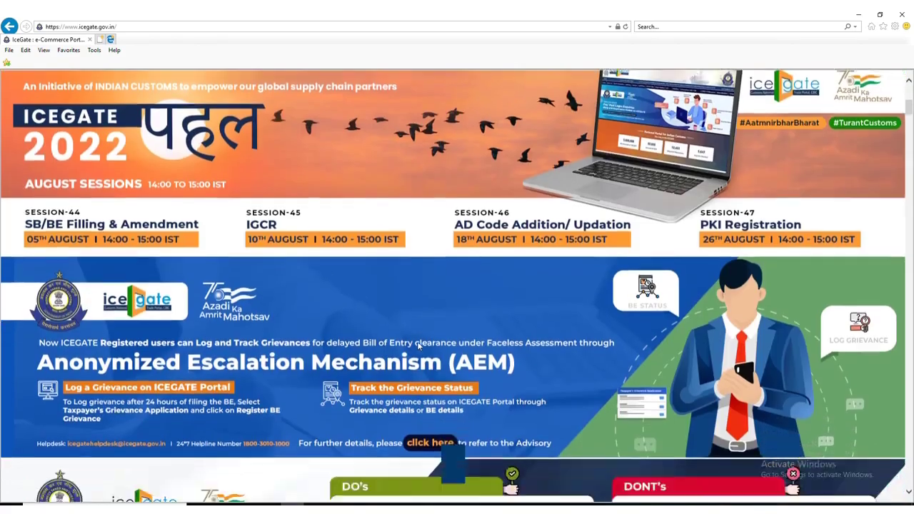
scroll(366, 325, "down", 12)
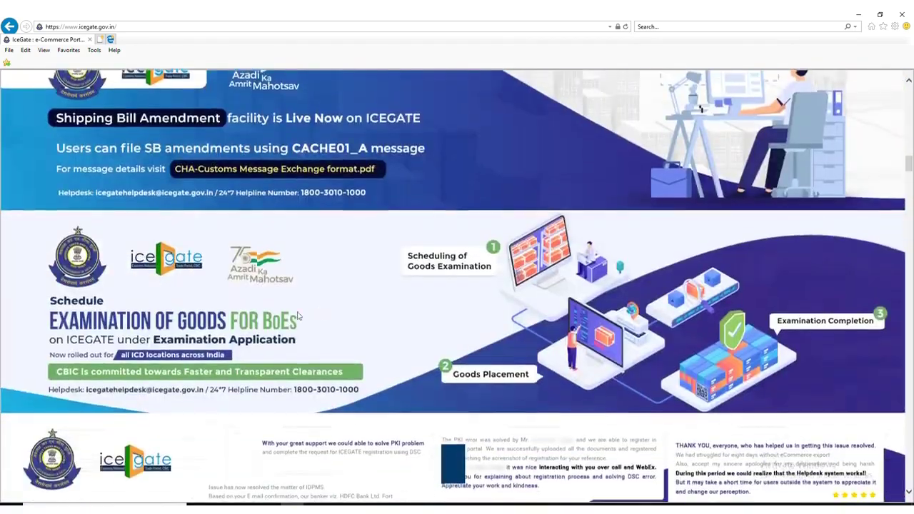
scroll(321, 312, "down", 10)
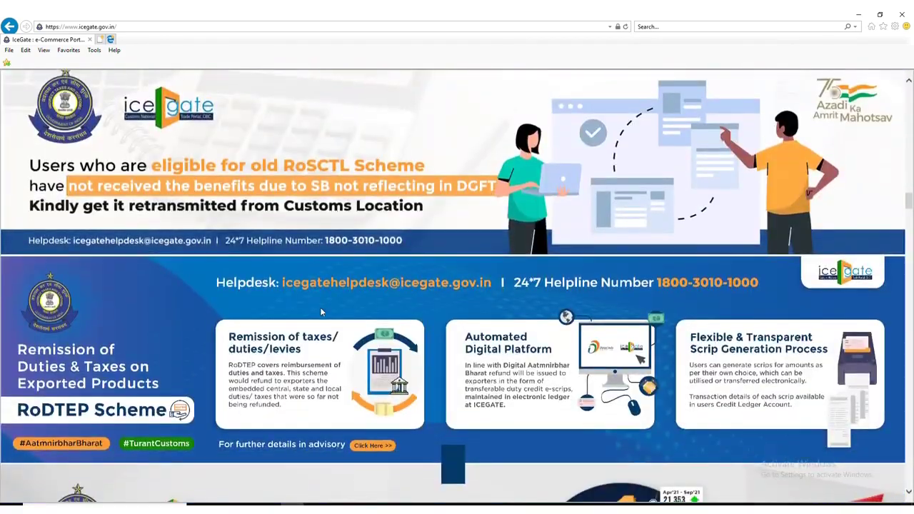
scroll(331, 297, "down", 12)
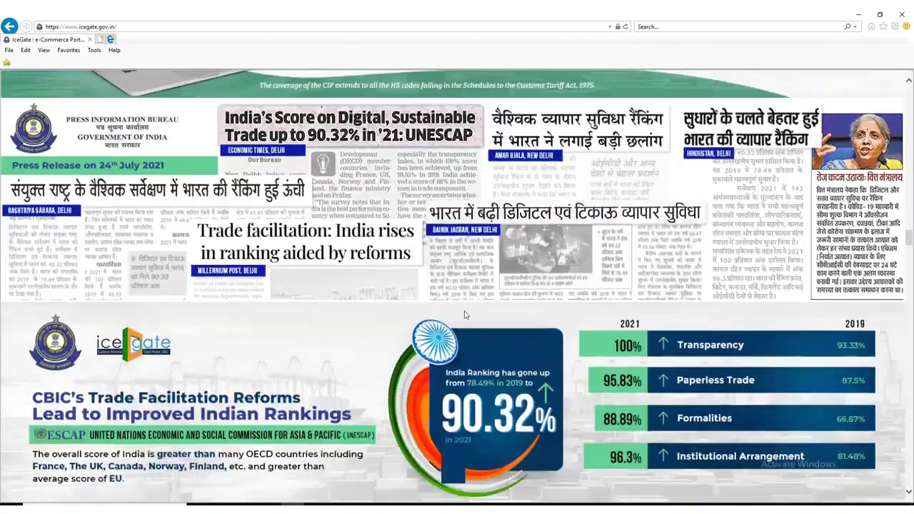
scroll(469, 310, "down", 6)
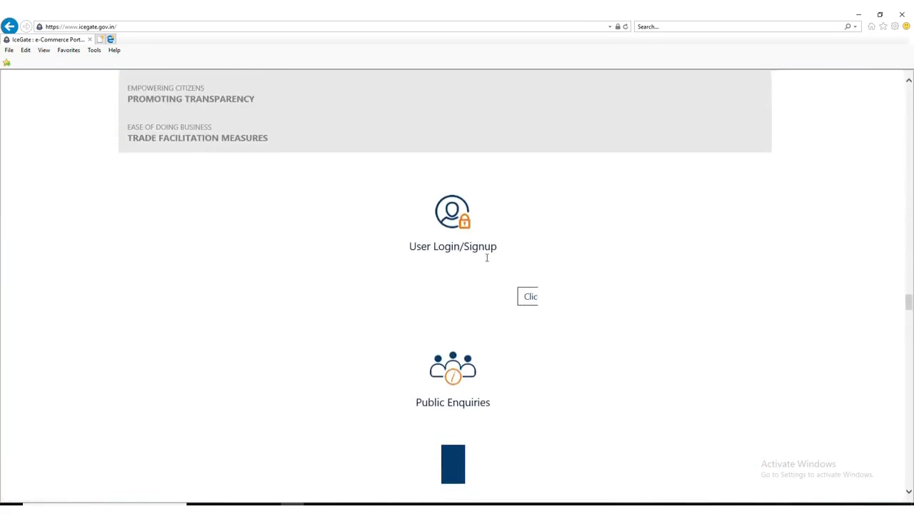
left_click(530, 300)
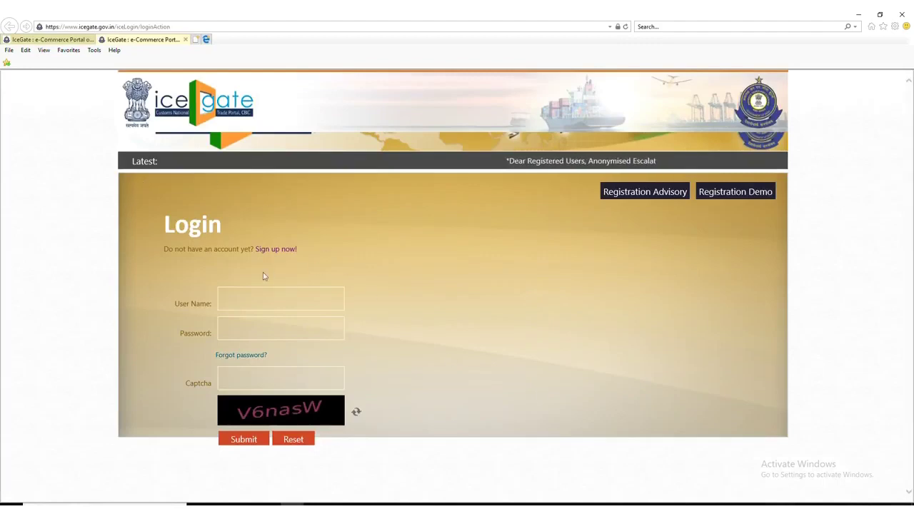
Minimise the browser, bring File Explorer forward and go up to the ROC-MCA folder.
left_click(858, 14)
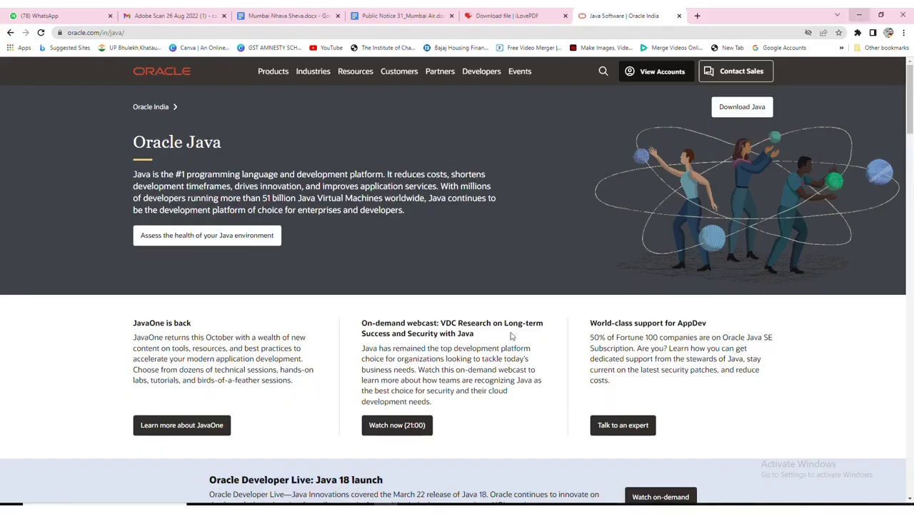
mouse_move(244, 503)
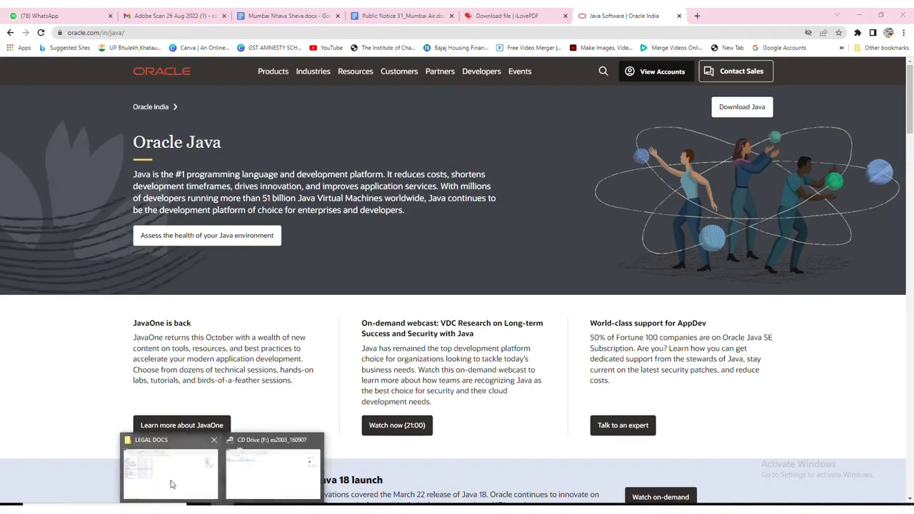
left_click(174, 466)
left_click(354, 82)
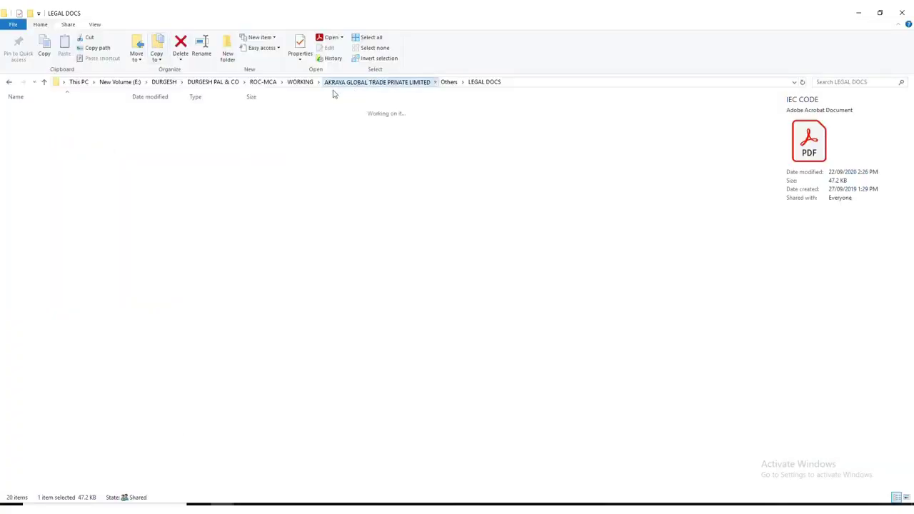
left_click(301, 82)
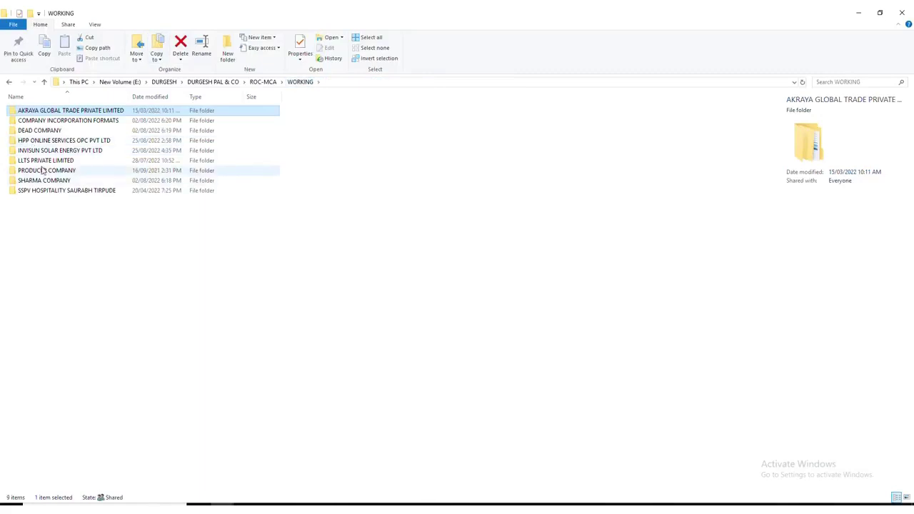
left_click(272, 83)
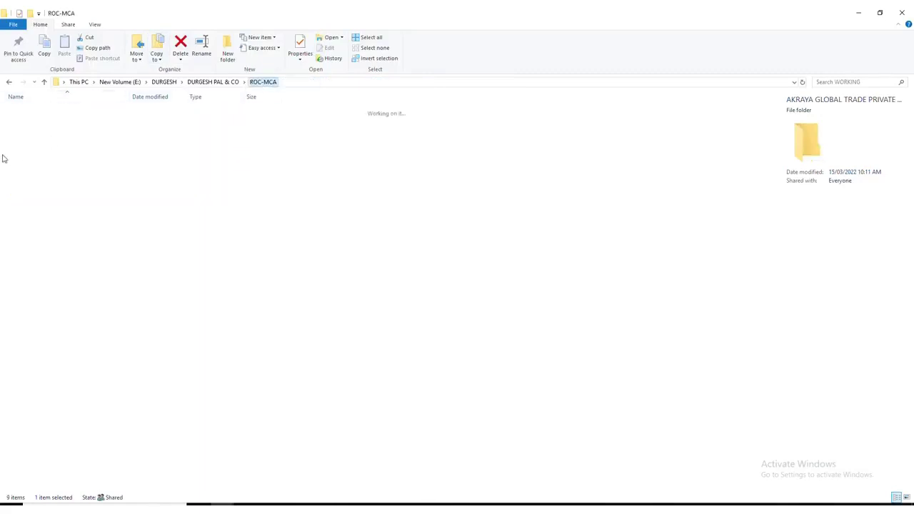
Open the KRAYAVASTU VANIJ PRIVATE LIMITED company folder.
left_click(48, 240)
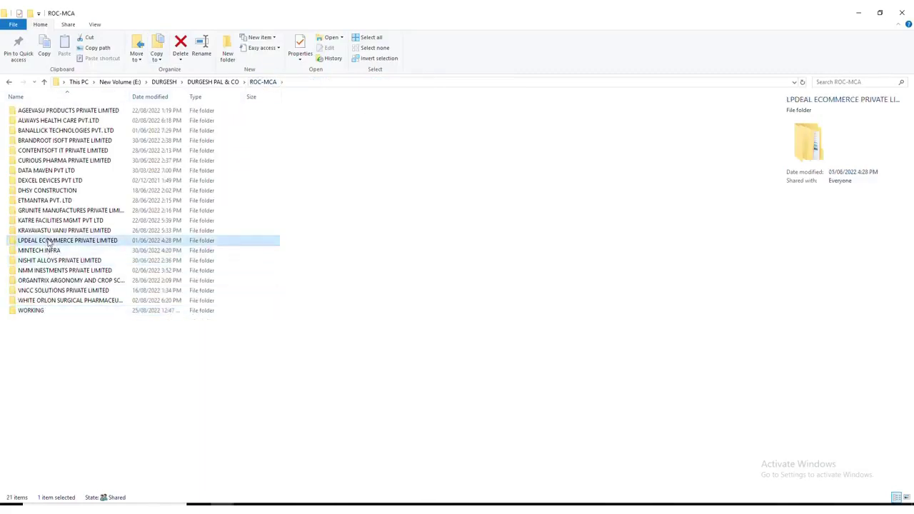
key("Up")
key("Up")
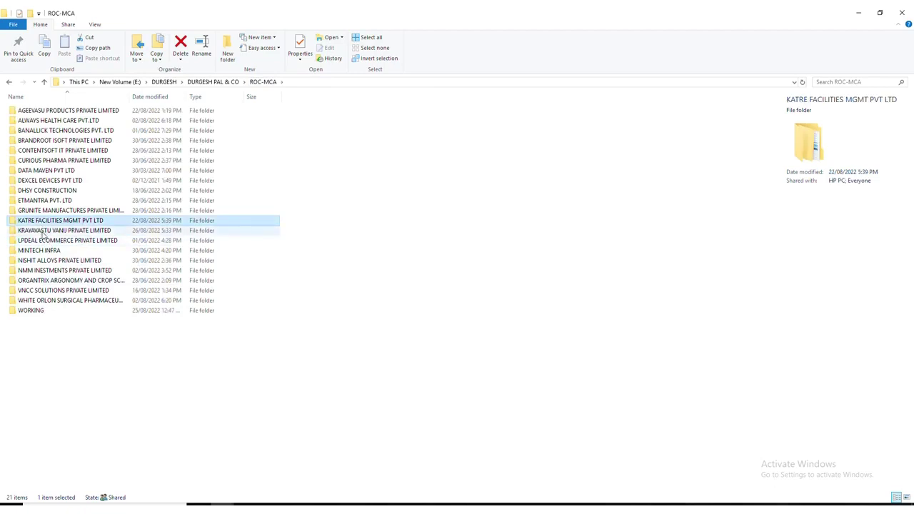
key("Down")
key("Up")
key("Down")
key("Return")
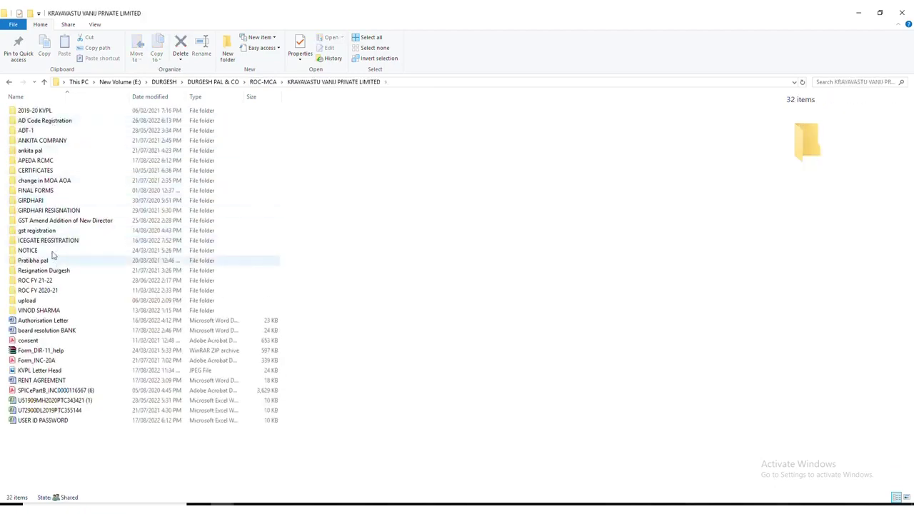
Open ICEGATE REGISTRATION > KYC and select the AR LETTERSigned PDF.
left_click(45, 201)
key("i")
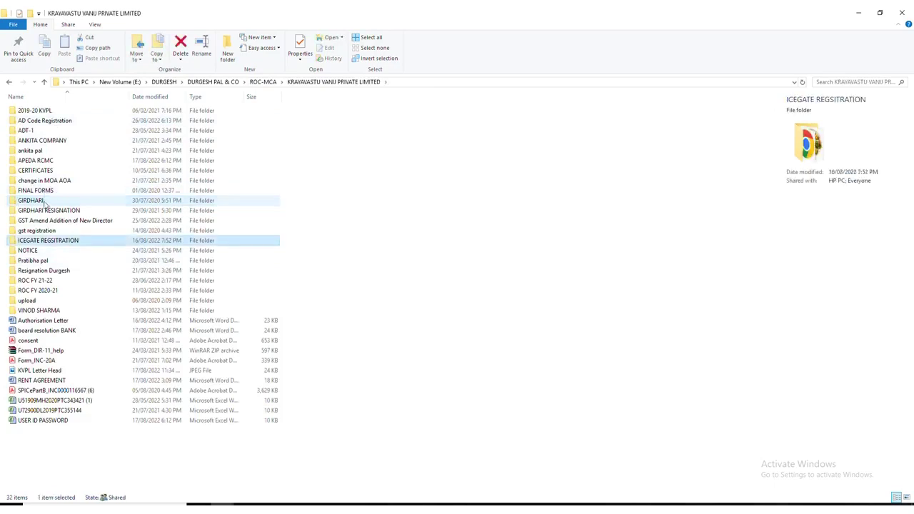
double_click(44, 242)
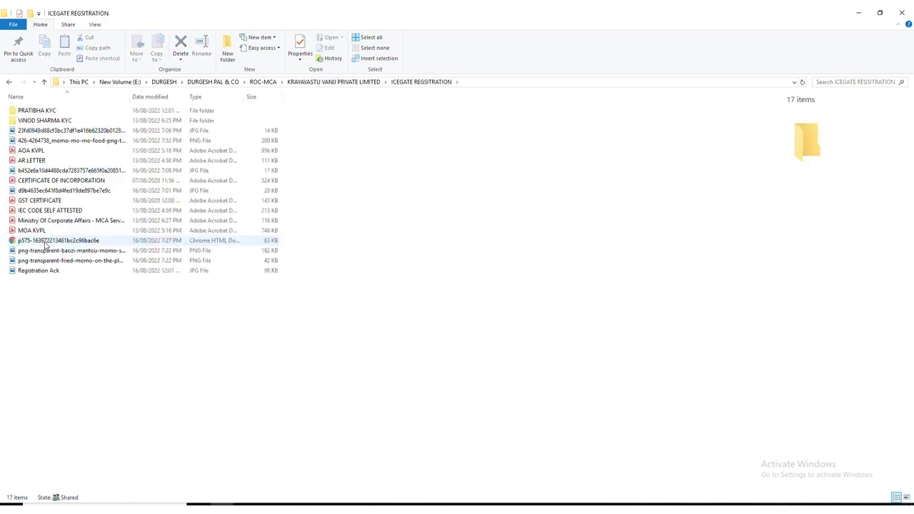
double_click(32, 112)
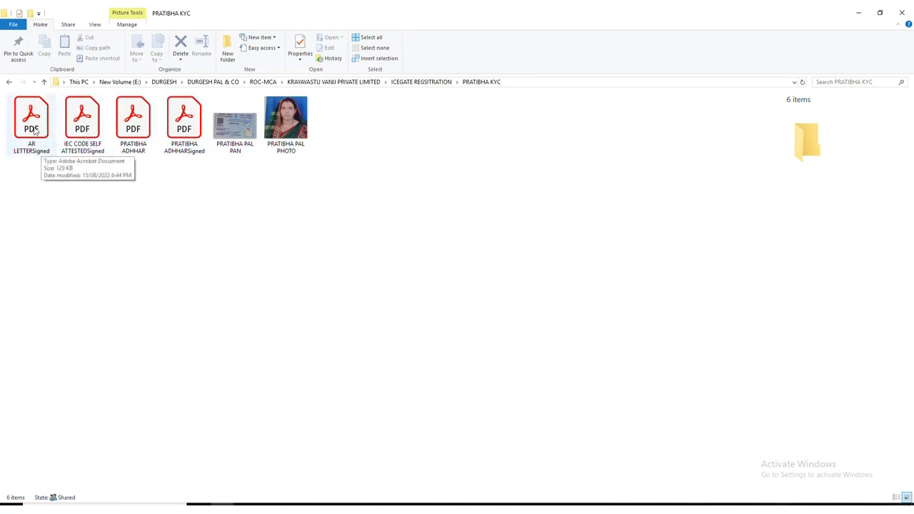
left_click(34, 131)
Open AR LETTERSigned.pdf, verify its digital signature is valid, then close all PDF tabs.
double_click(33, 130)
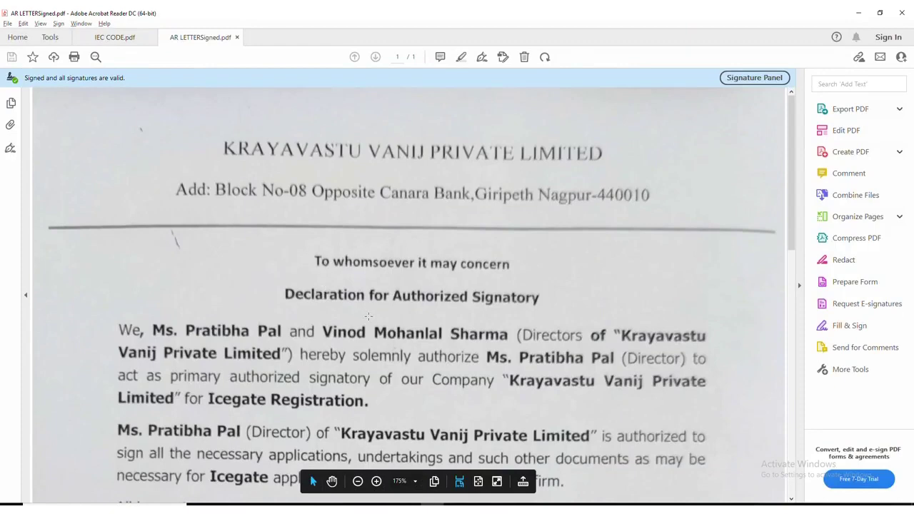
scroll(363, 325, "down", 5)
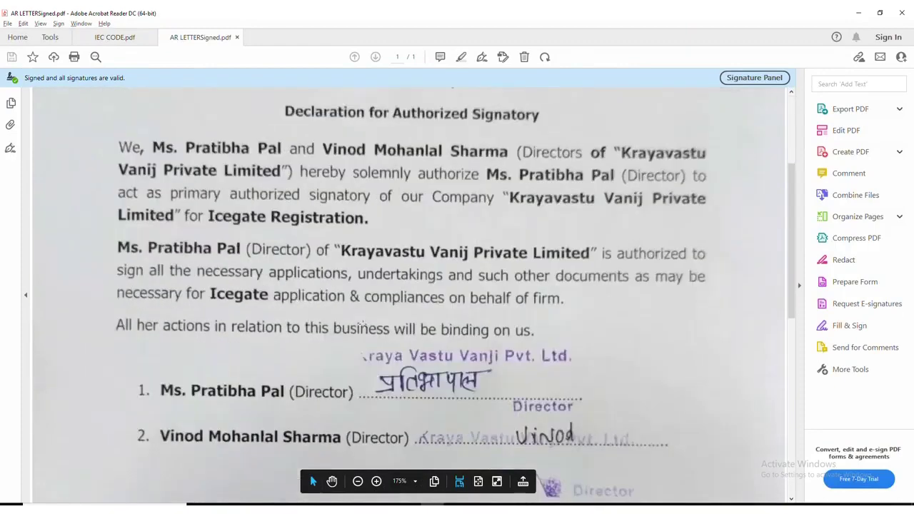
scroll(362, 325, "up", 3)
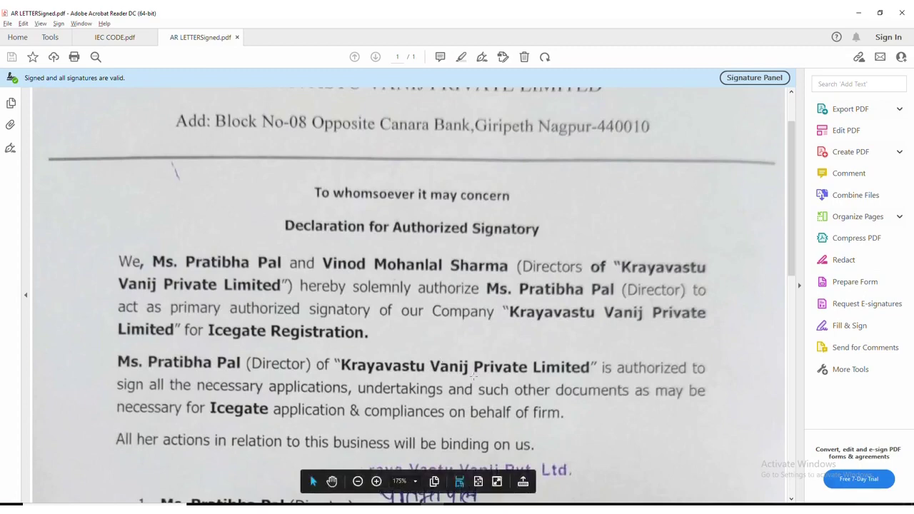
scroll(440, 364, "down", 2)
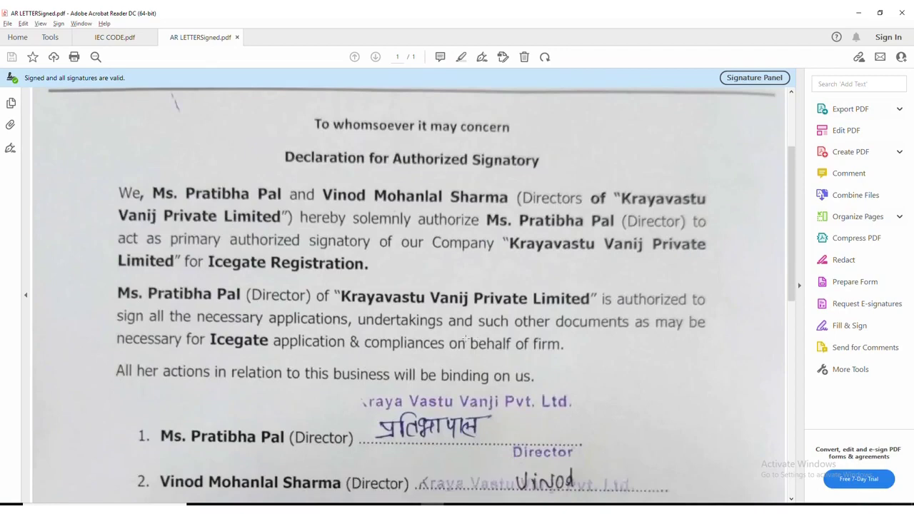
scroll(462, 330, "down", 8)
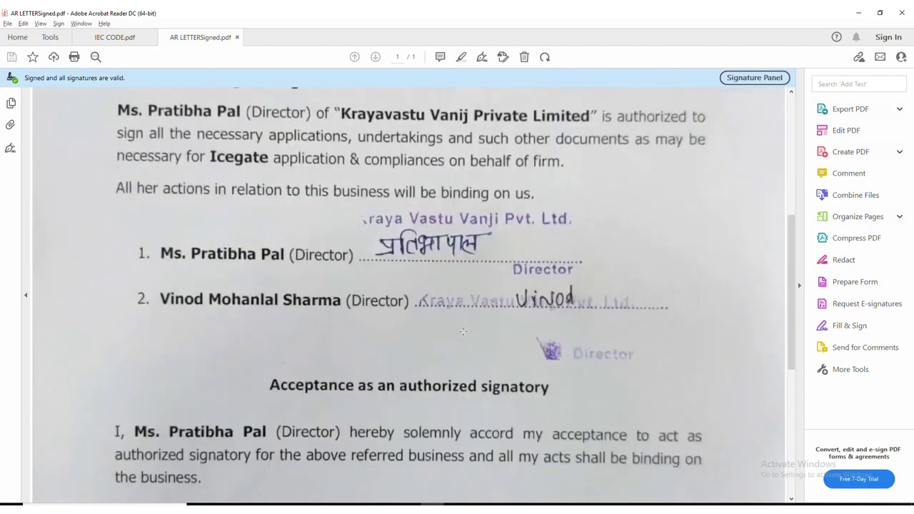
scroll(464, 332, "down", 6)
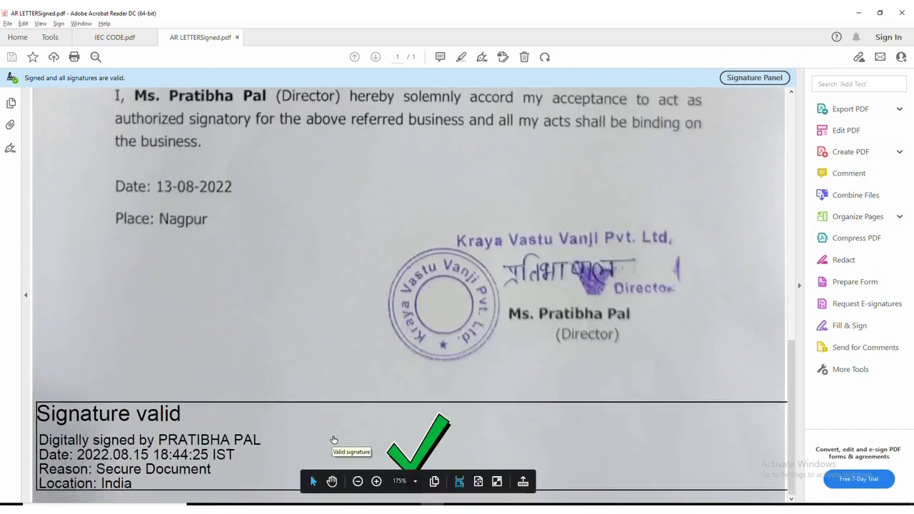
left_click(901, 13)
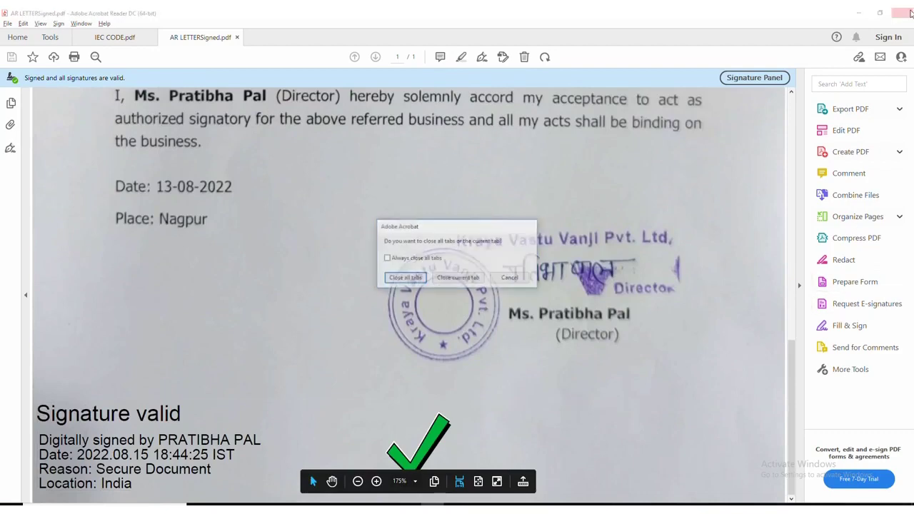
left_click(405, 278)
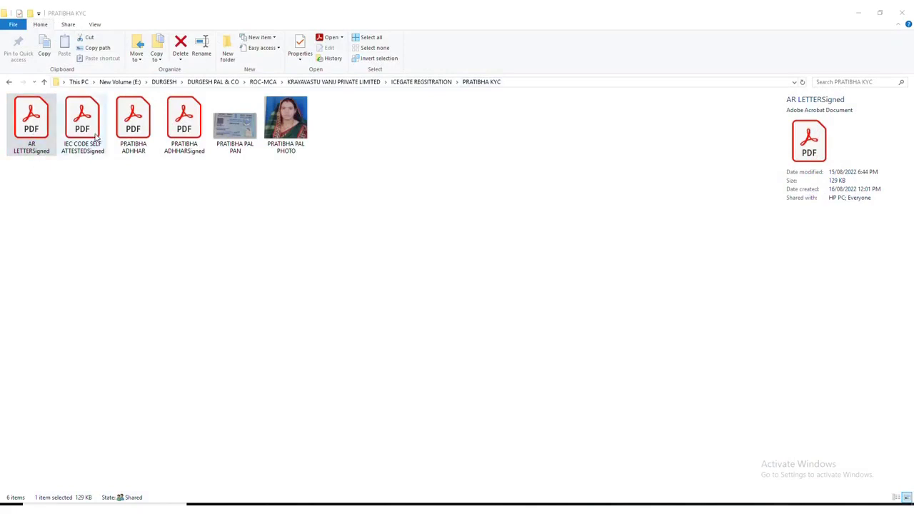
left_click(93, 135)
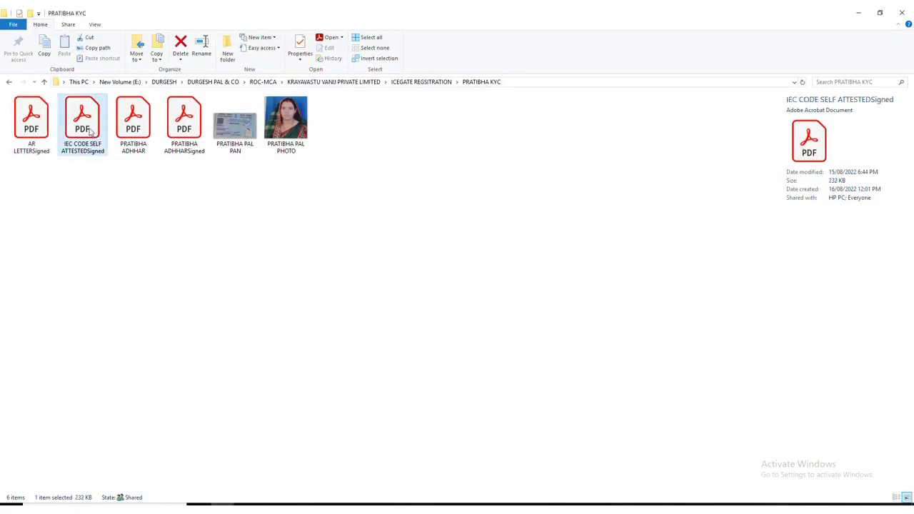
double_click(91, 131)
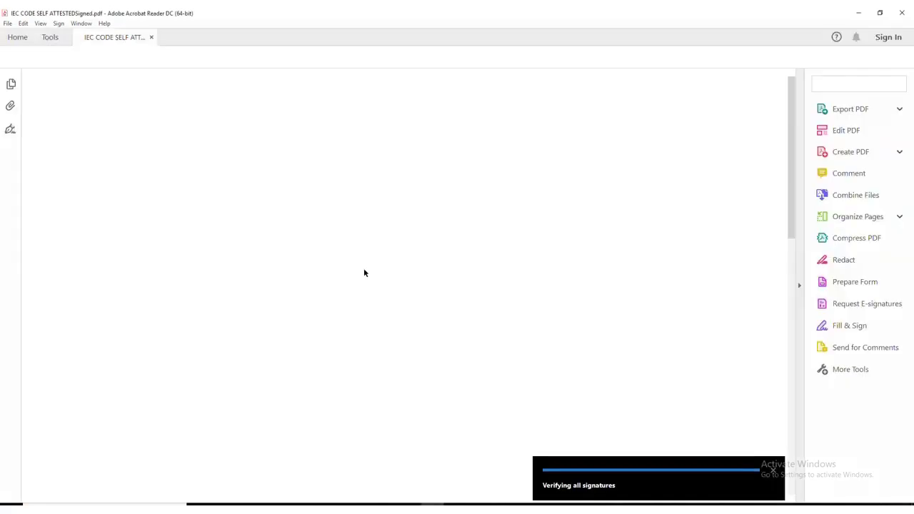
scroll(364, 275, "down", 5)
scroll(363, 279, "down", 5)
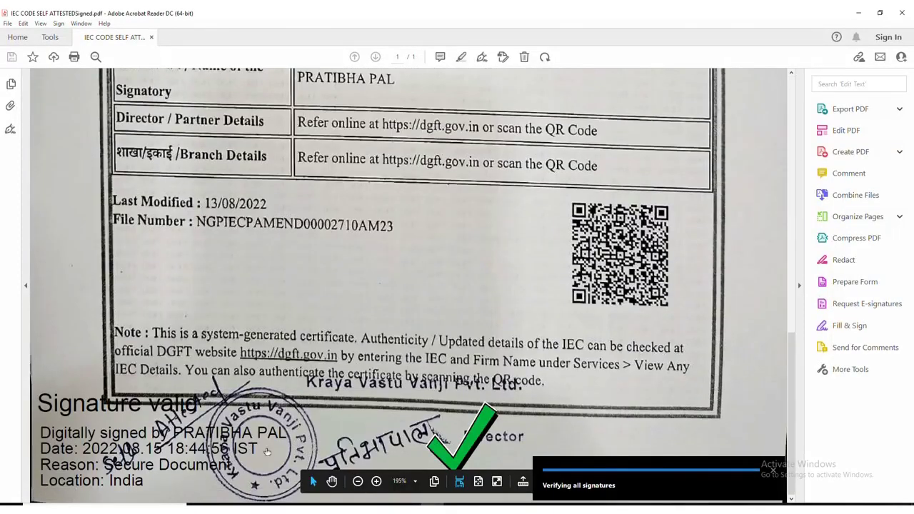
left_click(902, 12)
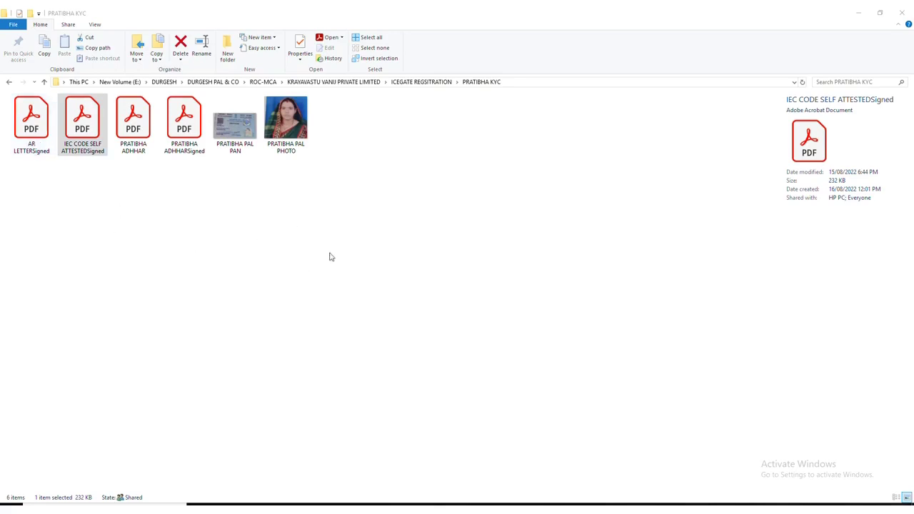
left_click(858, 12)
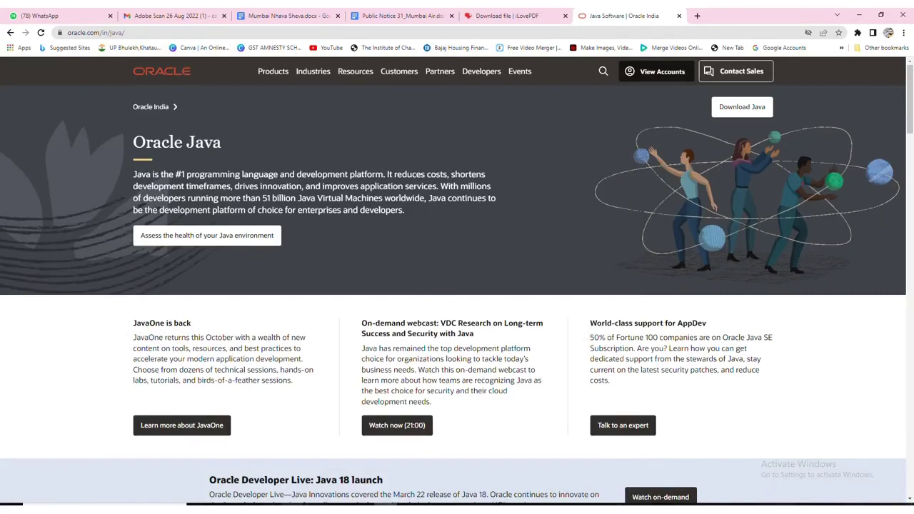
Bring the IceGate browser window forward and switch to the ICEGATE Login tab.
left_click(292, 509)
left_click(266, 484)
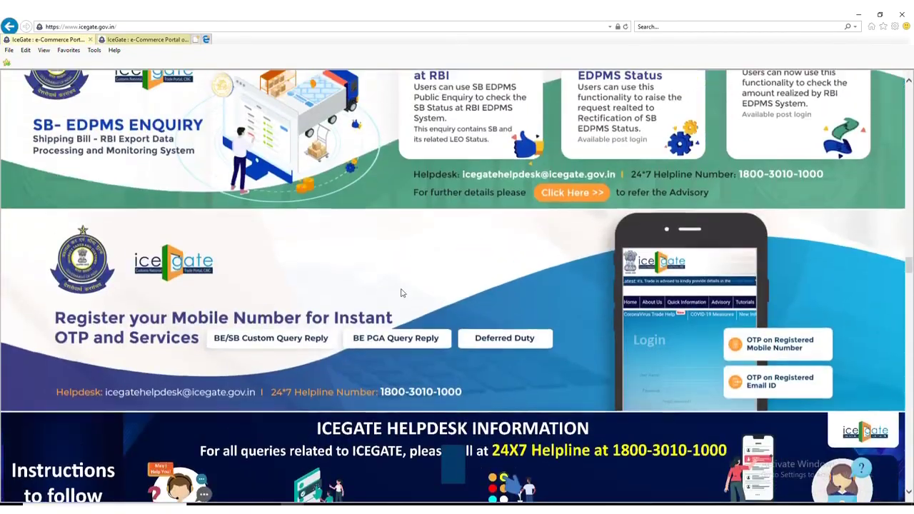
scroll(504, 345, "down", 3)
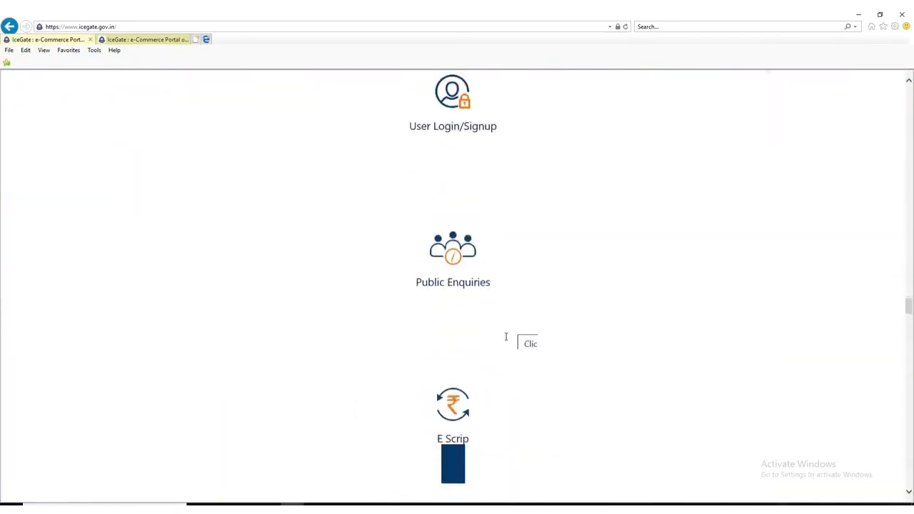
scroll(492, 325, "up", 4)
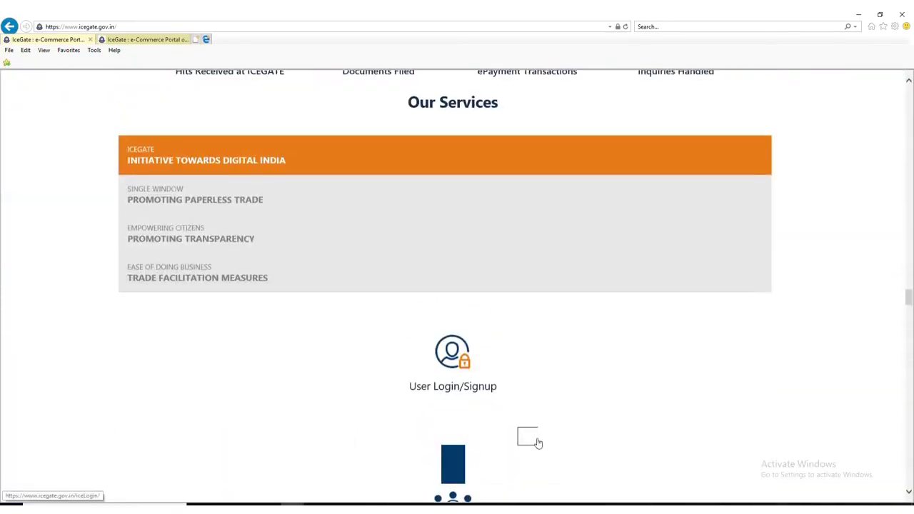
left_click(164, 39)
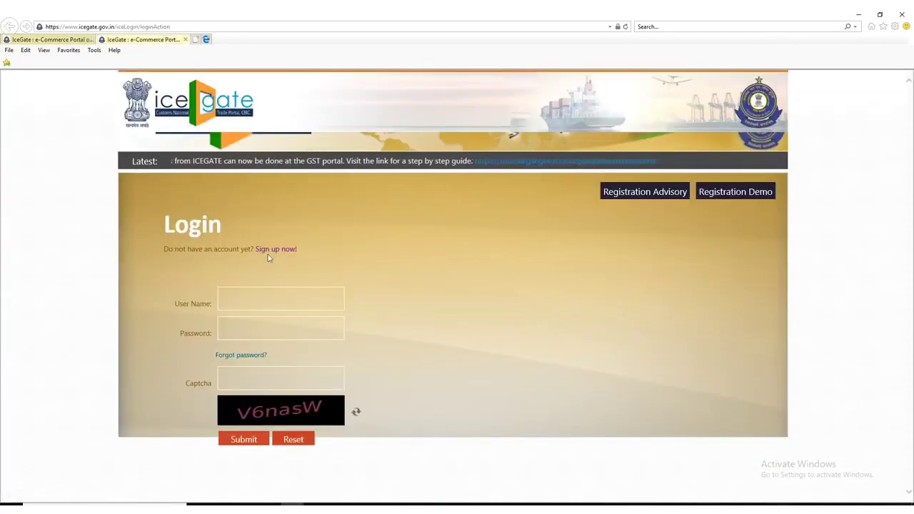
Choose 'Sign up now!', proceed to registration, and acknowledge the IE 11/Java 1.8 notice.
left_click(271, 251)
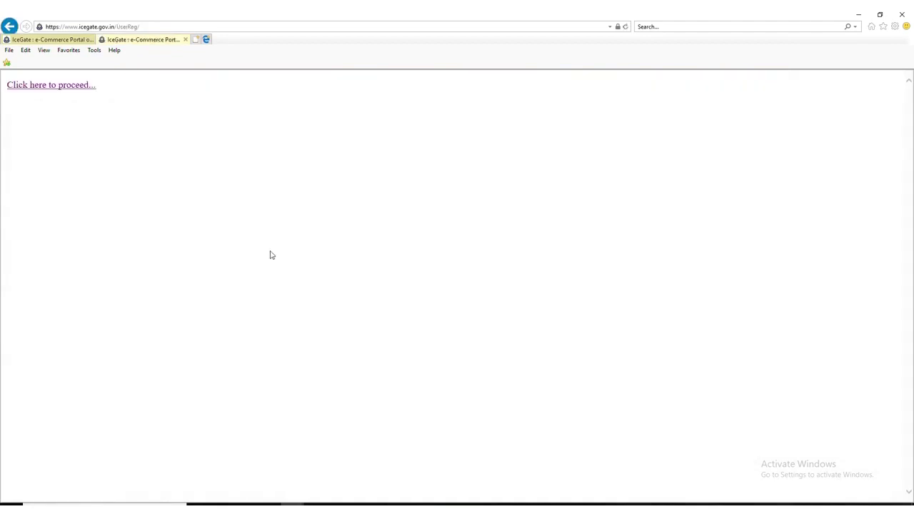
left_click(41, 86)
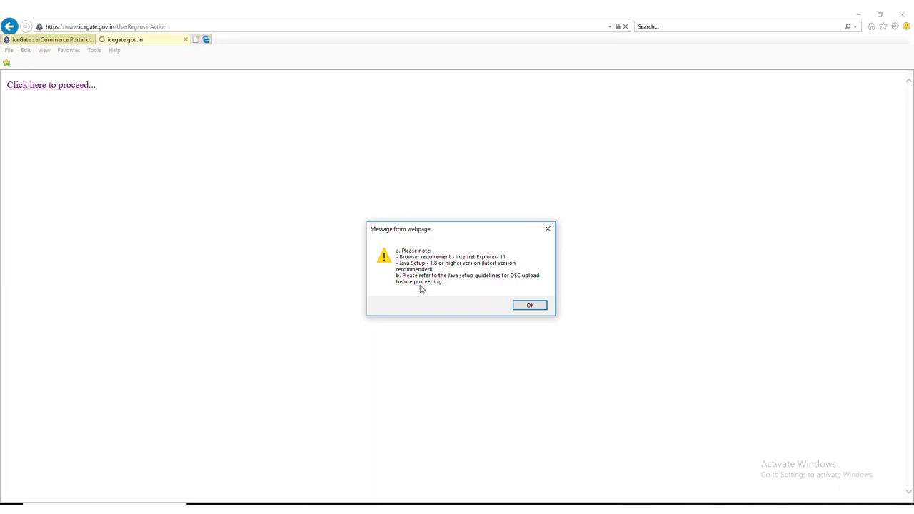
left_click(530, 306)
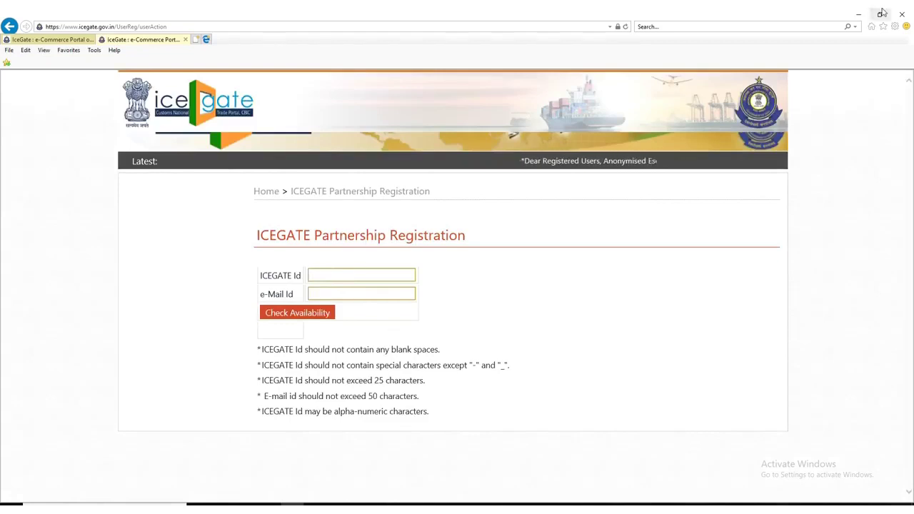
Copy the PAN from the IEC certificate PDF and return to the ICEGATE registration window.
left_click(857, 13)
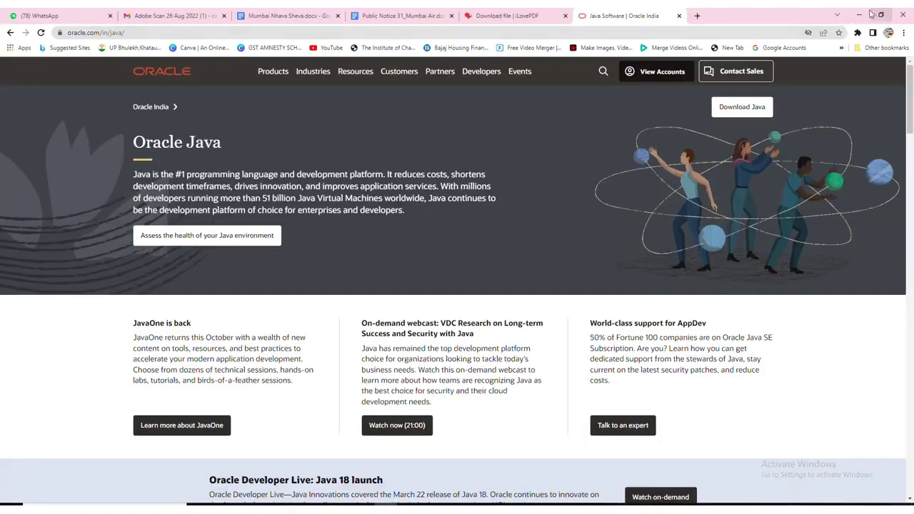
left_click(859, 14)
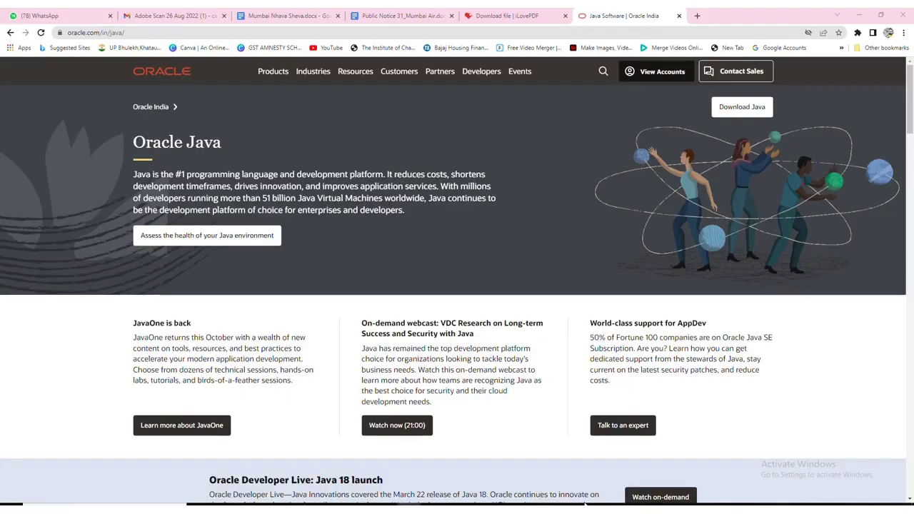
left_click(433, 509)
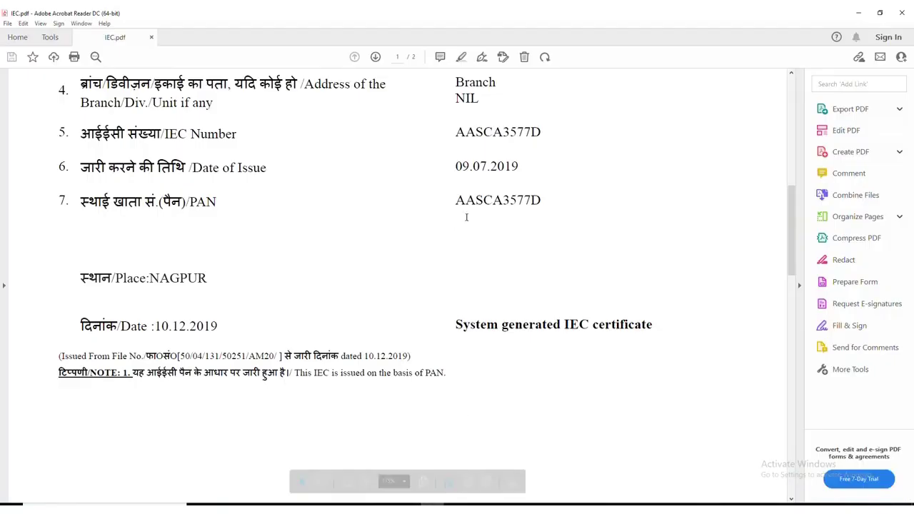
double_click(500, 198)
key("ctrl+c")
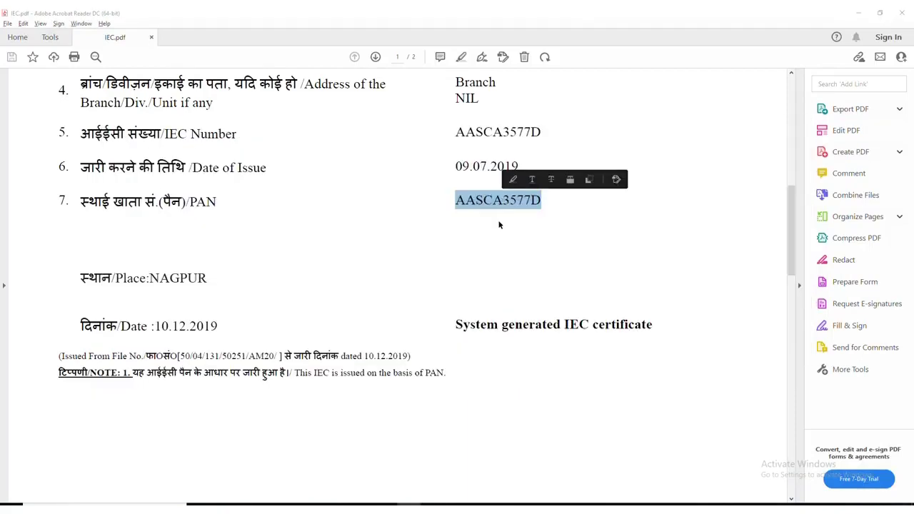
key("alt+Tab")
key("alt+Tab")
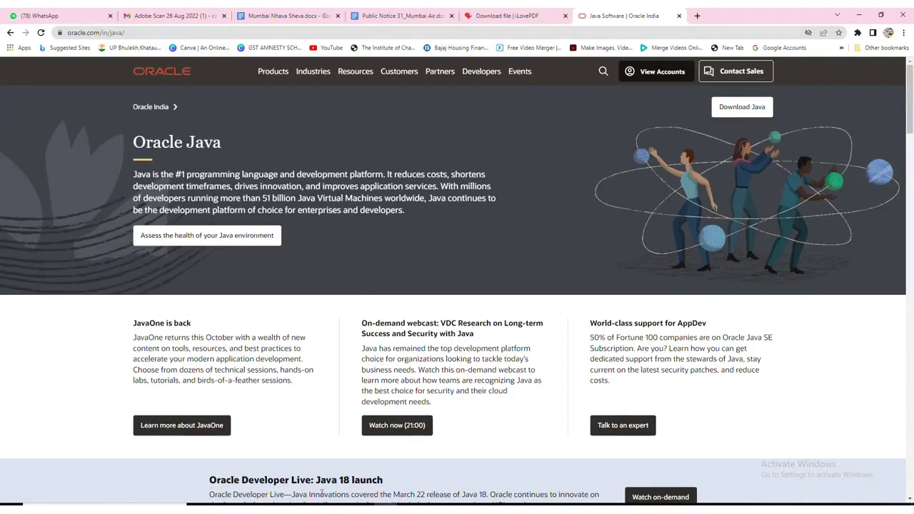
left_click(271, 490)
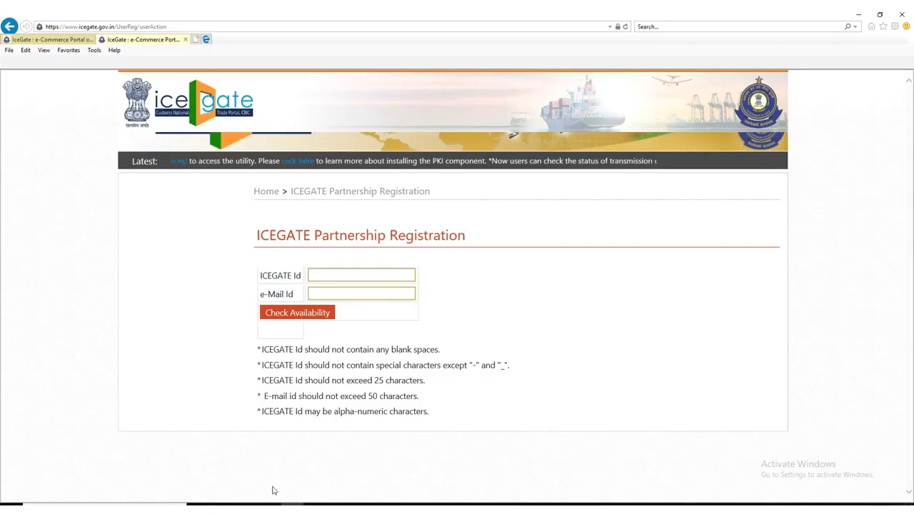
Paste the PAN as ICEGATE Id, enter the company e-mail address, and check availability.
scroll(313, 375, "up", 3)
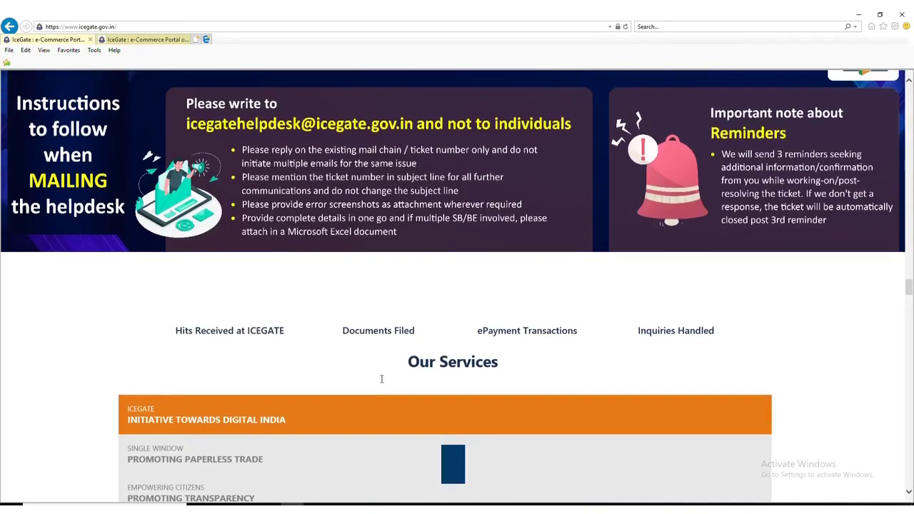
left_click(145, 39)
left_click(336, 274)
key("ctrl+v")
left_click(336, 294)
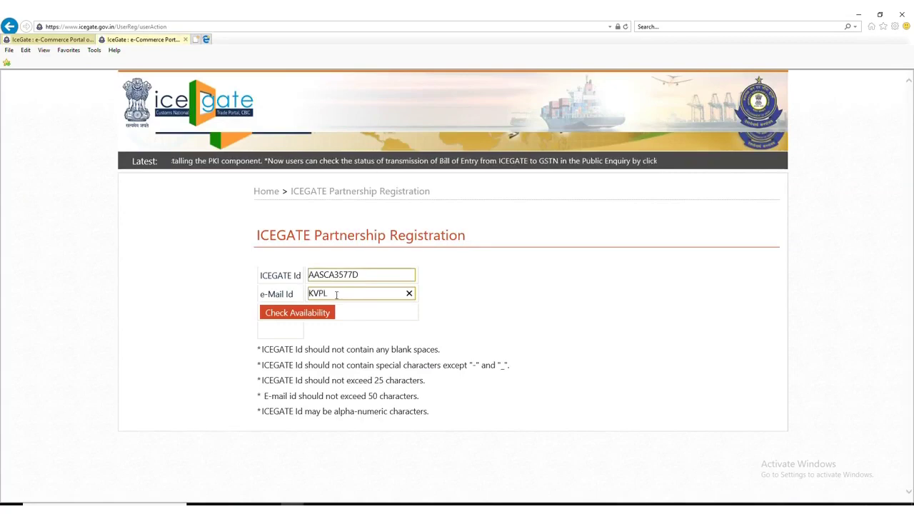
left_click(314, 314)
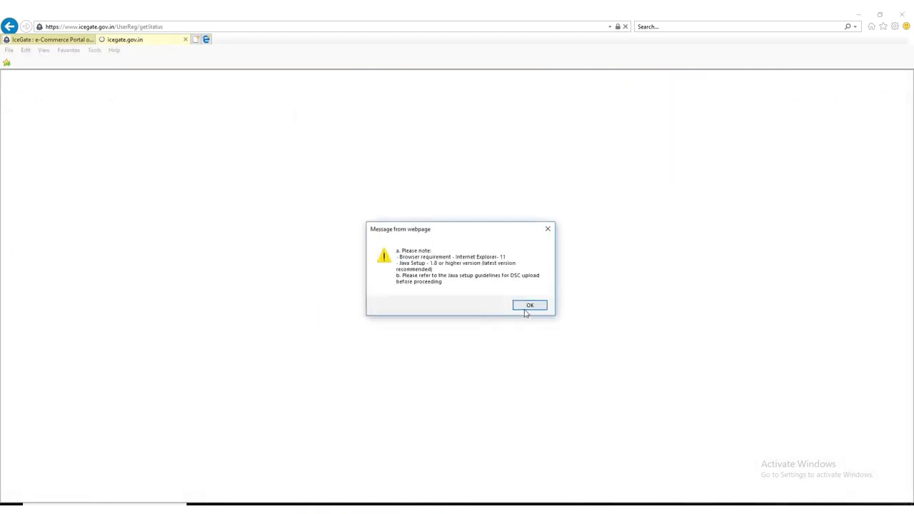
Dismiss the IE 11 and Java 1.8 requirements notice with OK.
left_click(525, 309)
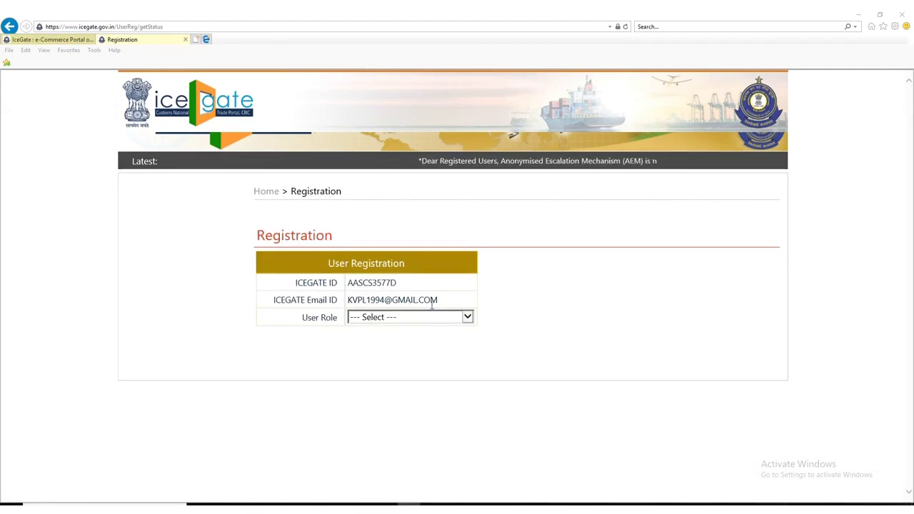
Set User Role to IEC Holders and User Type to IEC Holder, then pick AGARTALA LCS (INAGTB).
left_click(378, 320)
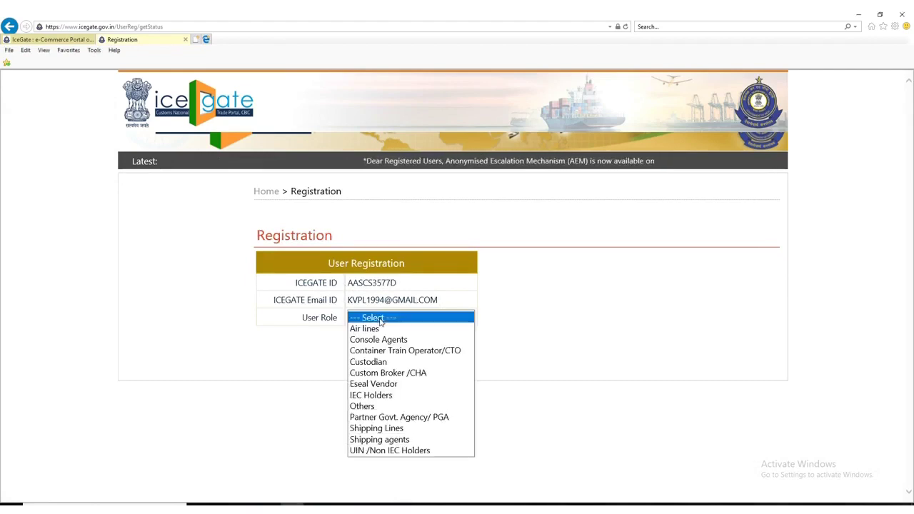
left_click(374, 396)
left_click(371, 336)
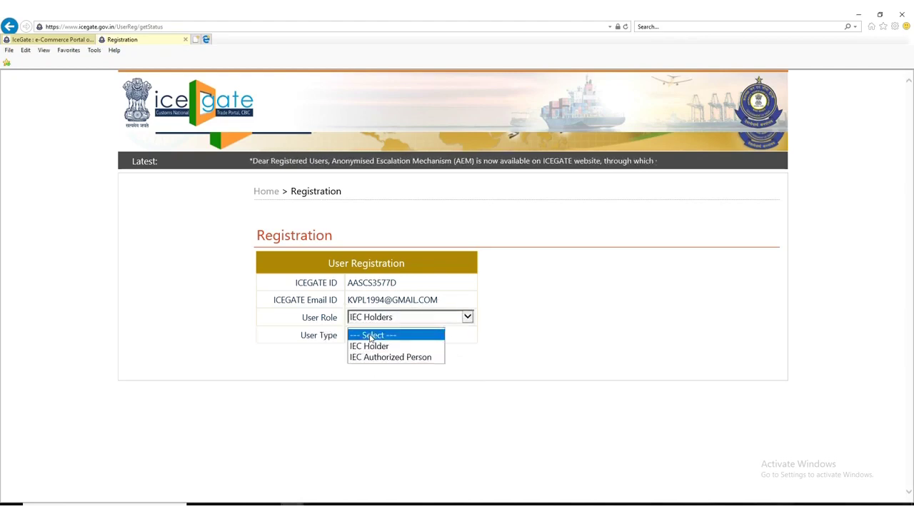
left_click(370, 346)
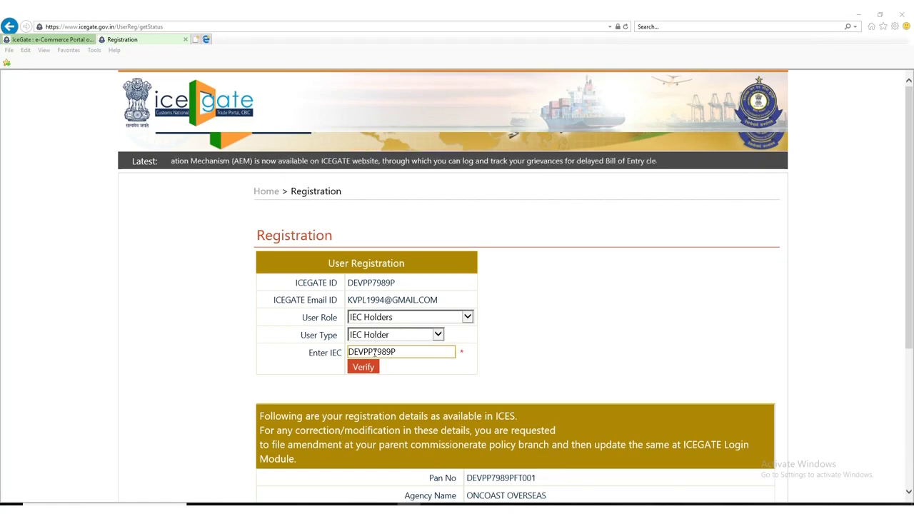
scroll(364, 370, "down", 3)
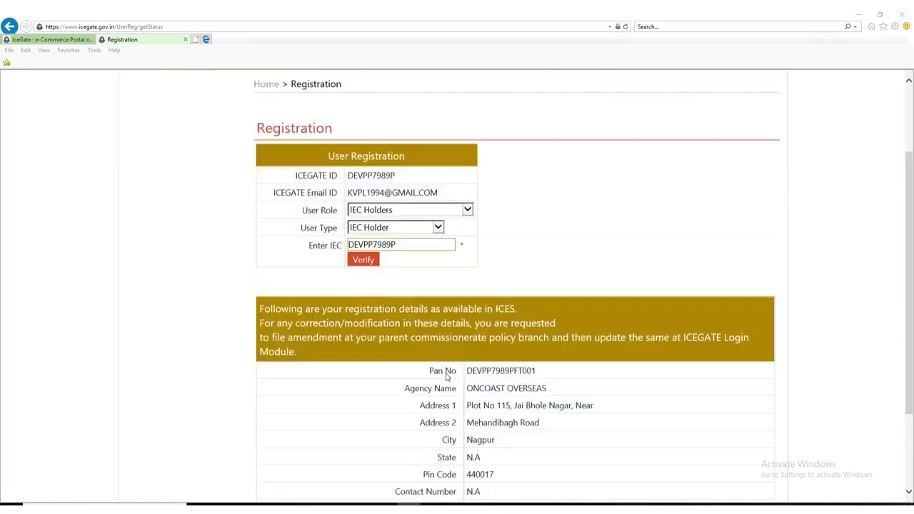
scroll(634, 389, "down", 3)
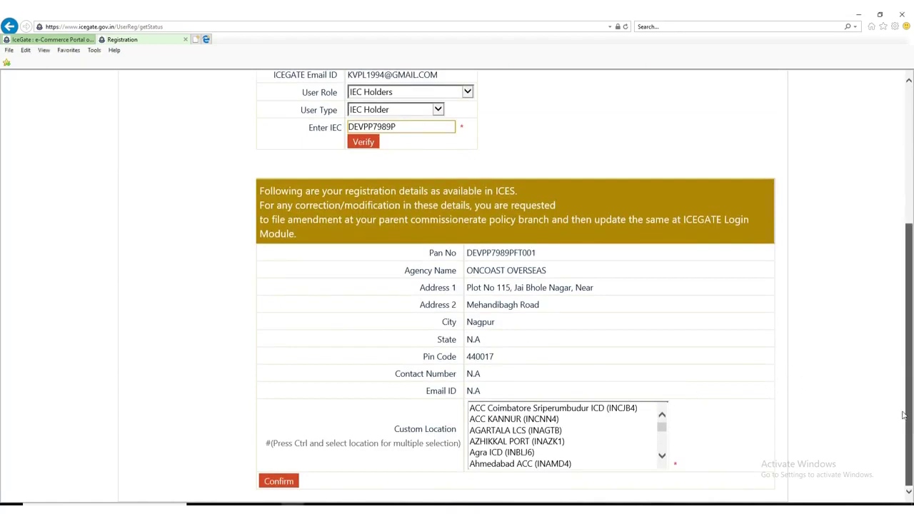
left_click(485, 431)
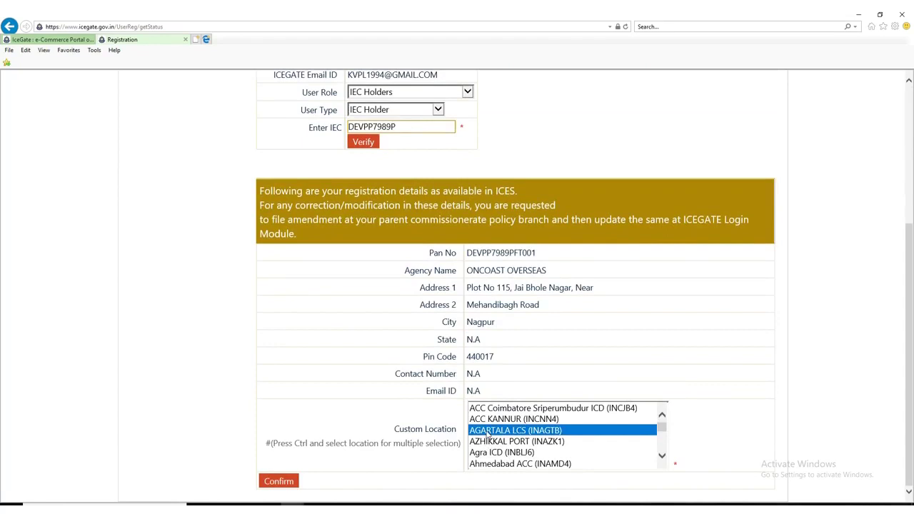
Add AZHIKKAL PORT, ACC KANNUR and ACC Coimbatore as custom locations, then confirm the IEC details.
key("ctrl+a")
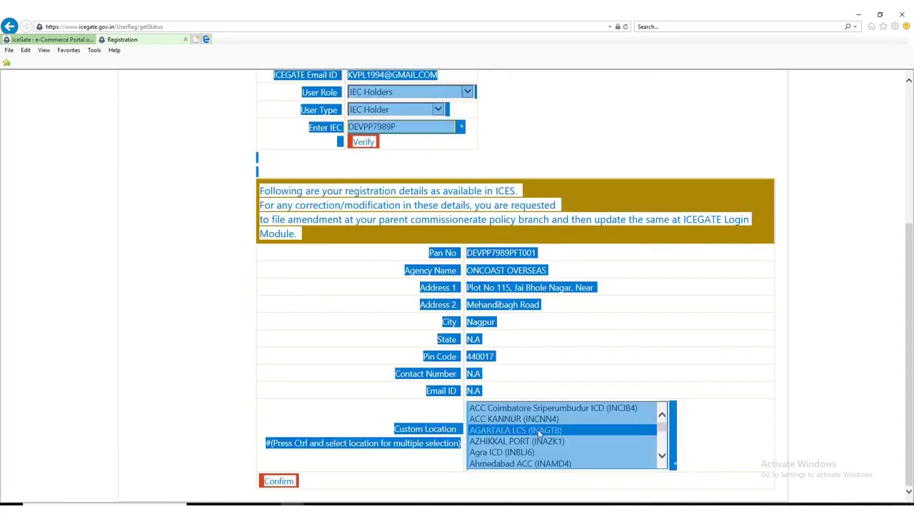
left_click(536, 429)
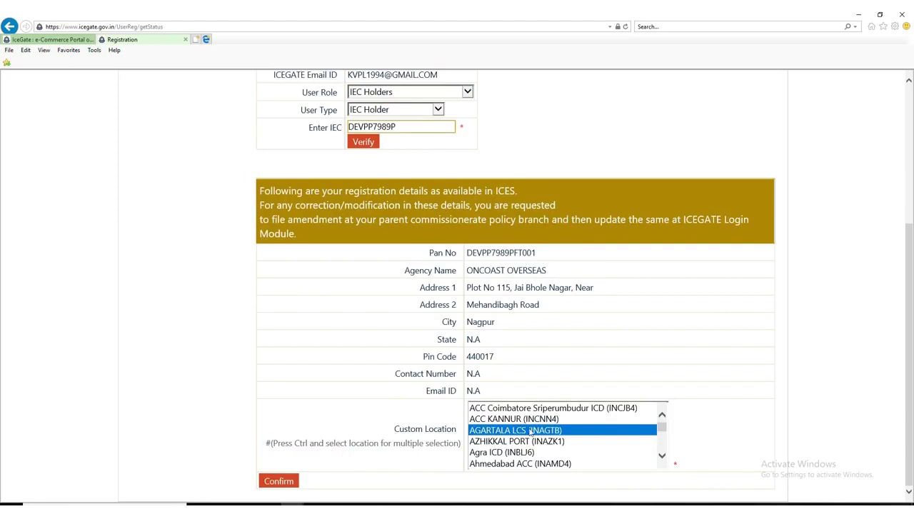
left_click(504, 441, "ctrl")
left_click(507, 418, "ctrl")
left_click(508, 407, "ctrl")
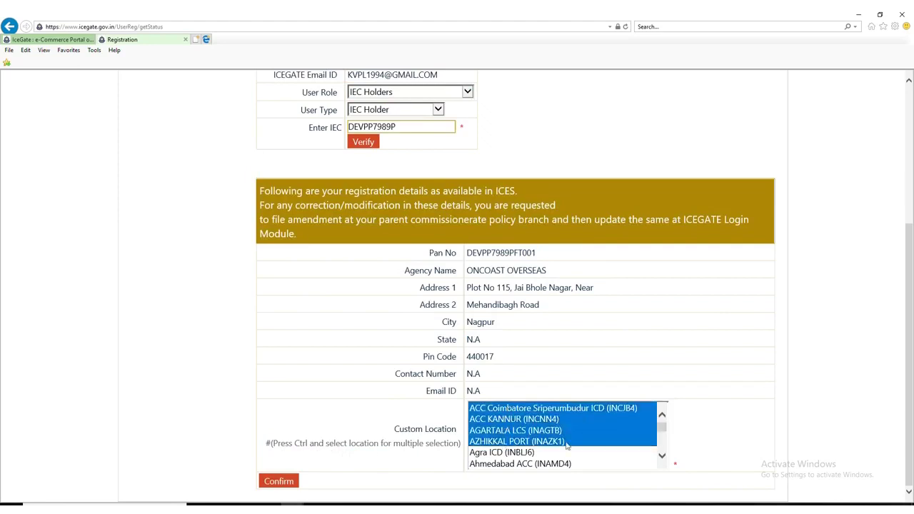
left_click(661, 455)
left_click_drag(661, 457, 660, 457)
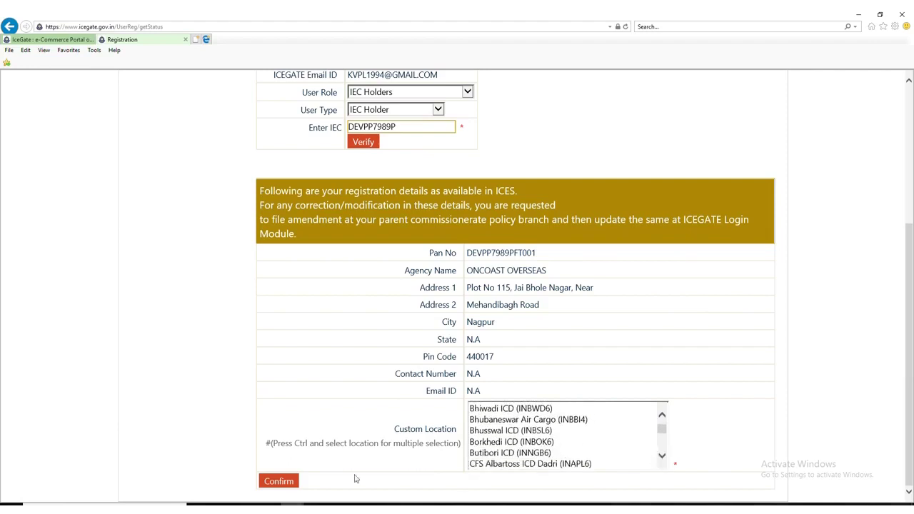
left_click(291, 481)
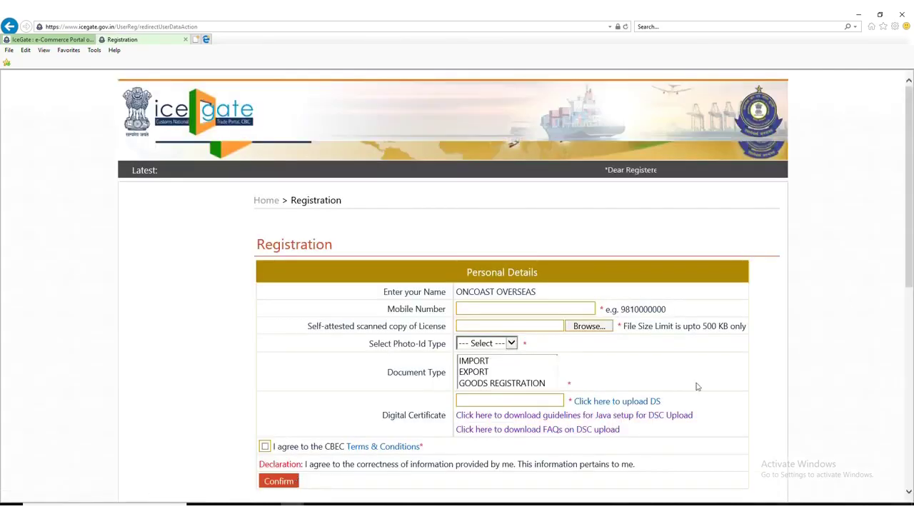
Enter the applicant's mobile number and choose Aadhaar as the photo ID type.
scroll(698, 386, "down", 3)
scroll(635, 368, "up", 2)
scroll(636, 368, "up", 1)
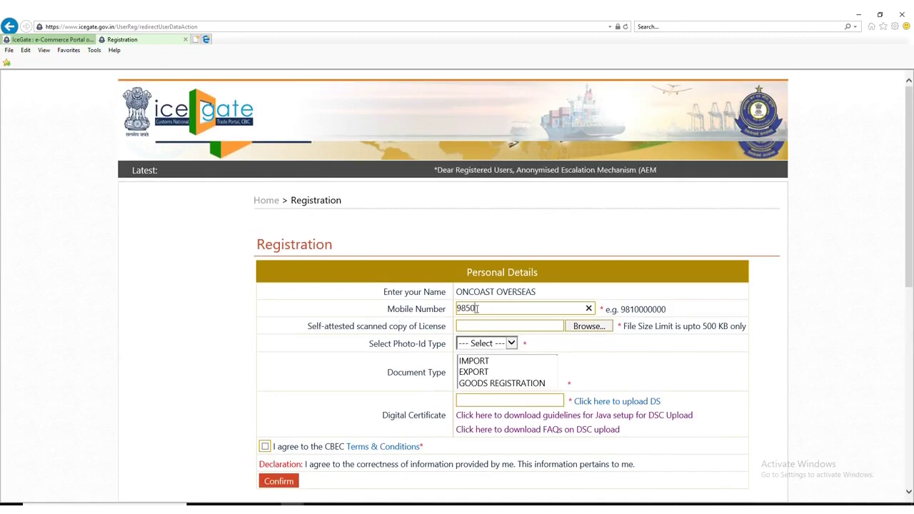
type("23")
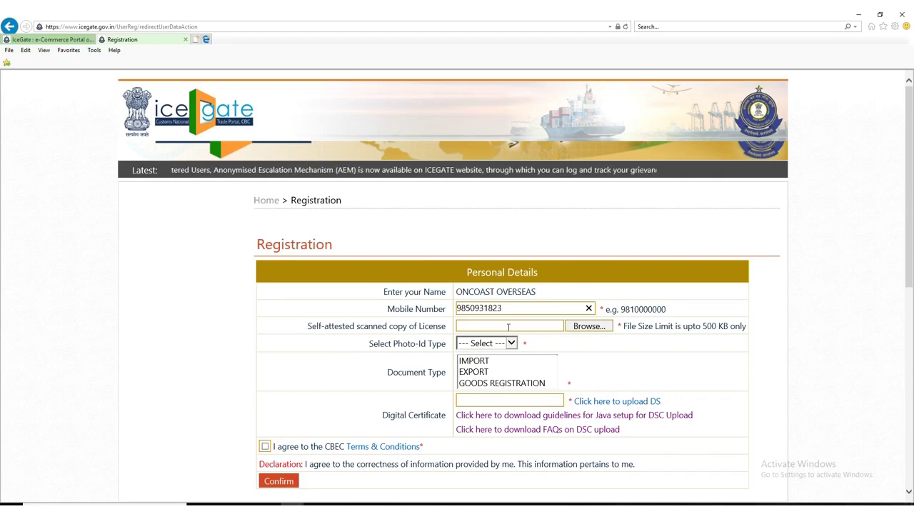
left_click(492, 343)
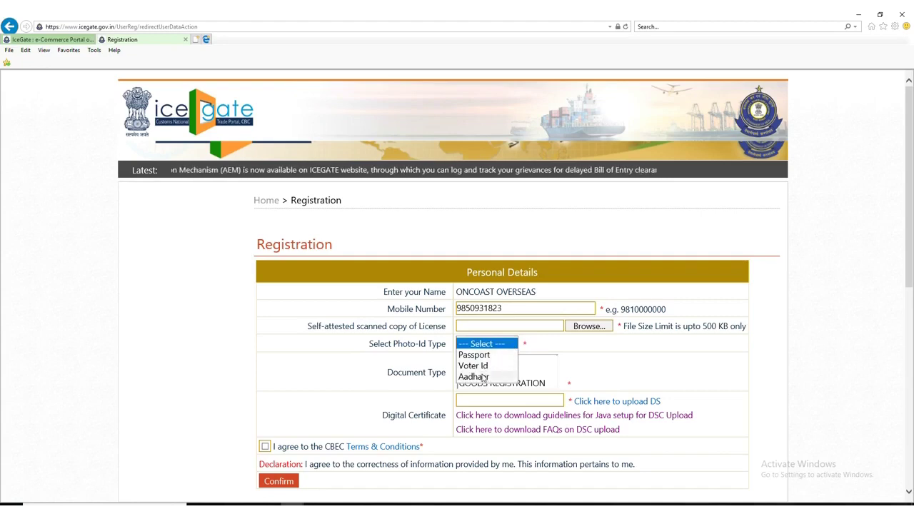
left_click(484, 376)
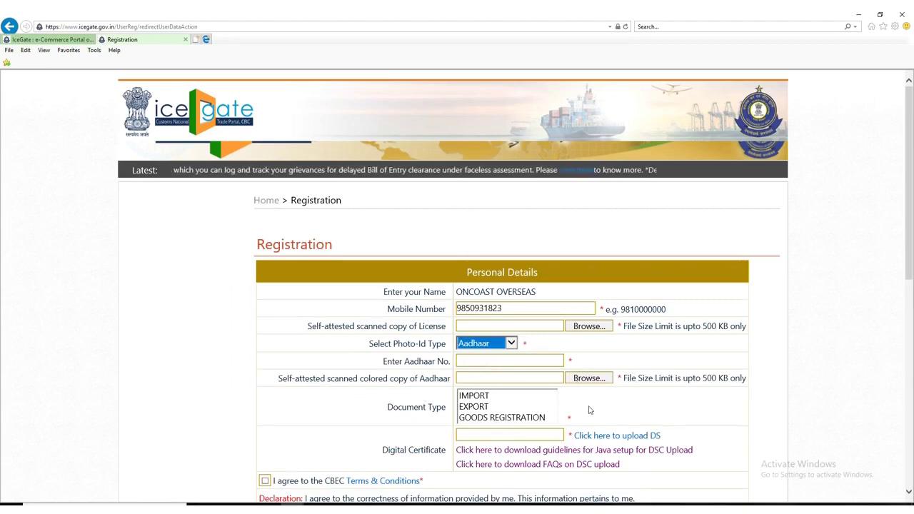
Select IMPORT, EXPORT and GOODS REGISTRATION as the document types.
scroll(590, 410, "down", 3)
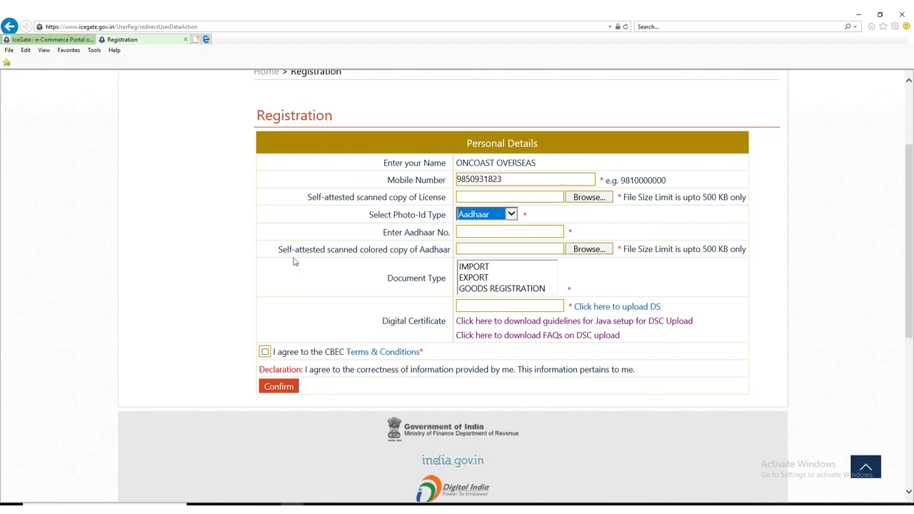
left_click(472, 269)
key("ctrl+a")
left_click(471, 269)
left_click(475, 278, "ctrl")
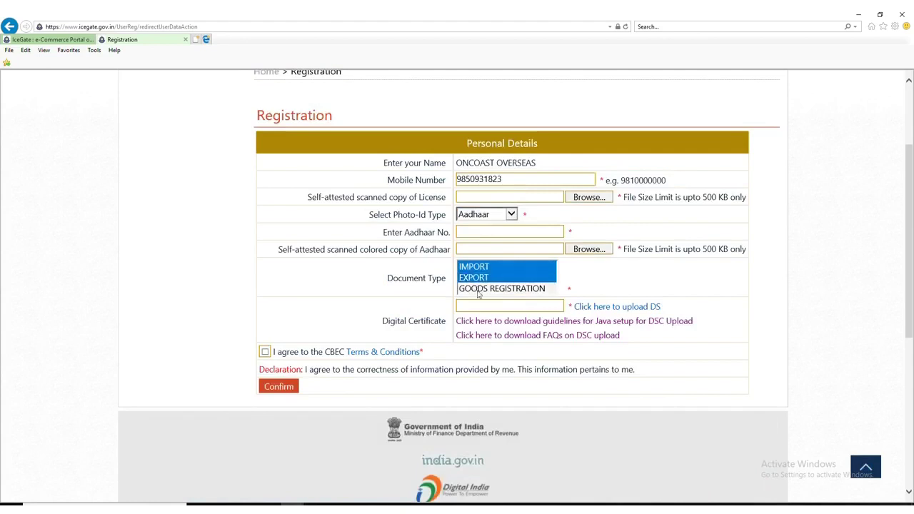
left_click(480, 290, "ctrl")
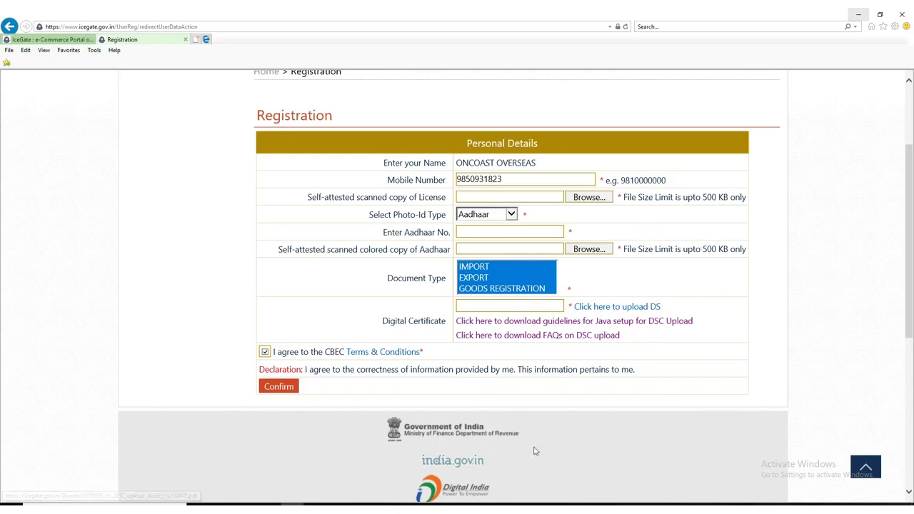
Switch over to the Chrome window showing Oracle's Java page.
key("alt+Tab")
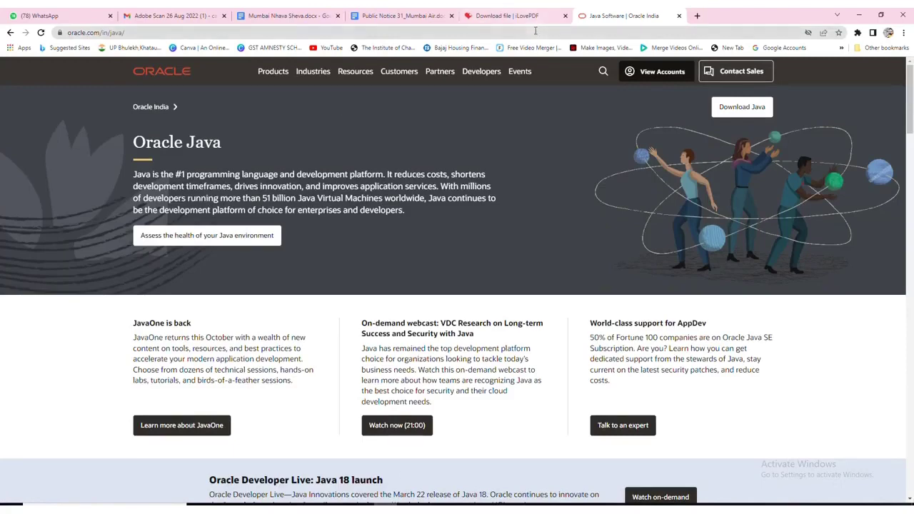
In a new tab, search for icegate and open the official ICEGATE portal.
left_click(698, 16)
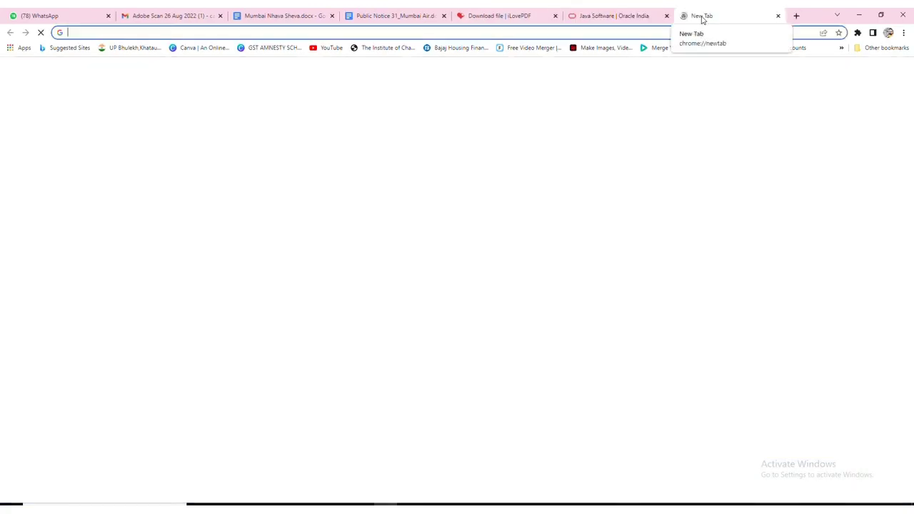
type("IC")
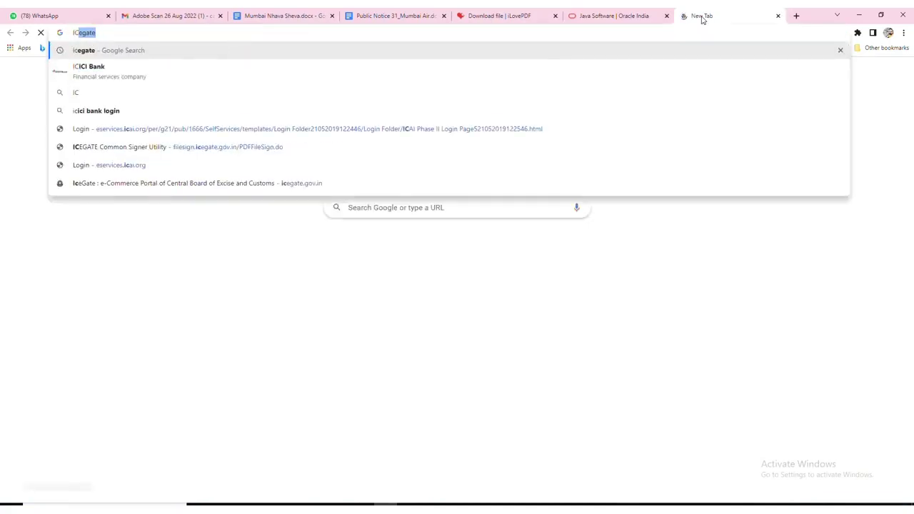
type("E")
key("Return")
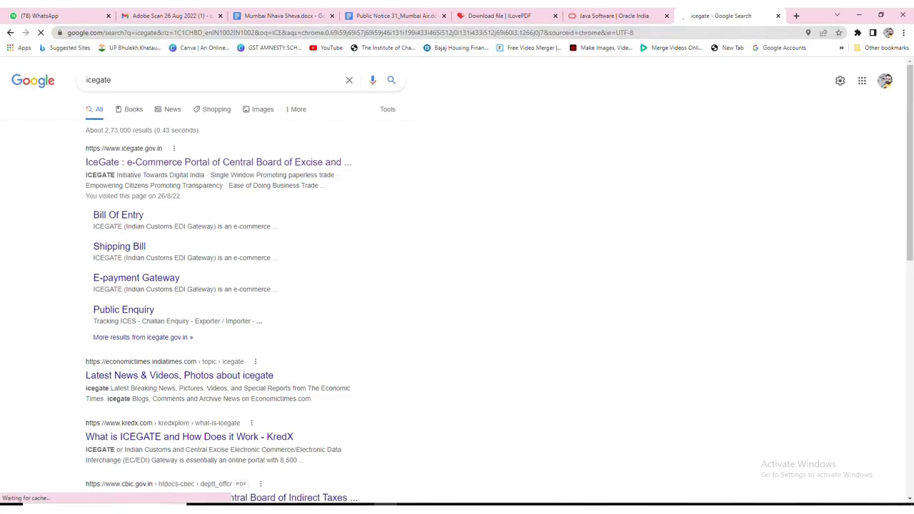
left_click(142, 165)
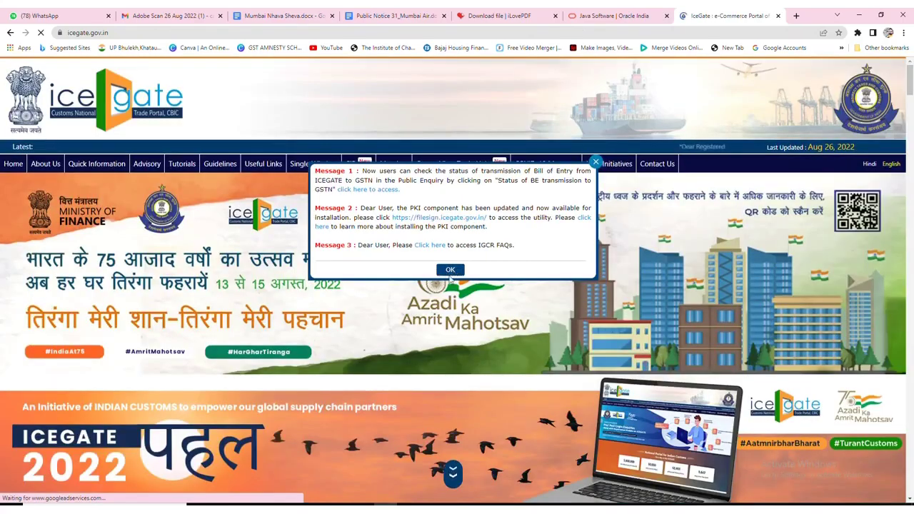
Dismiss the announcements popup and go to the Digital Signature service page.
left_click(448, 270)
scroll(443, 242, "down", 3)
scroll(442, 242, "down", 10)
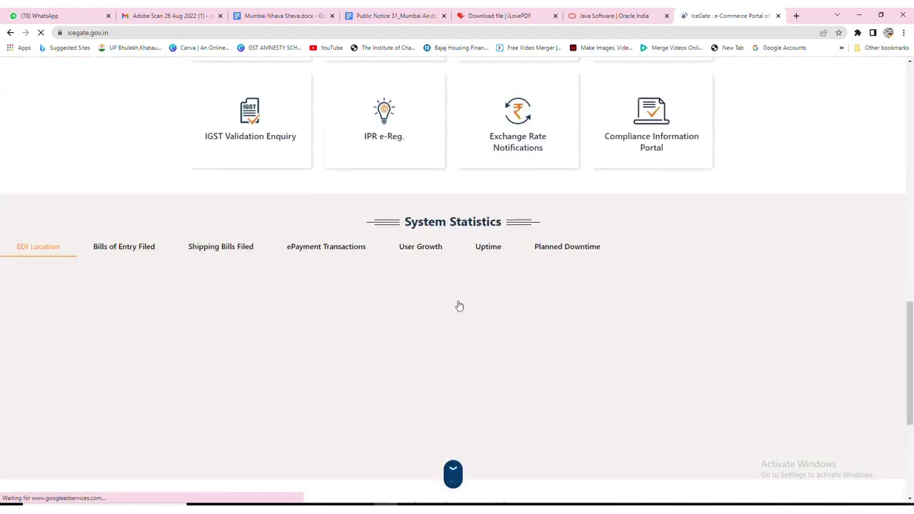
scroll(555, 253, "up", 3)
scroll(555, 254, "up", 1)
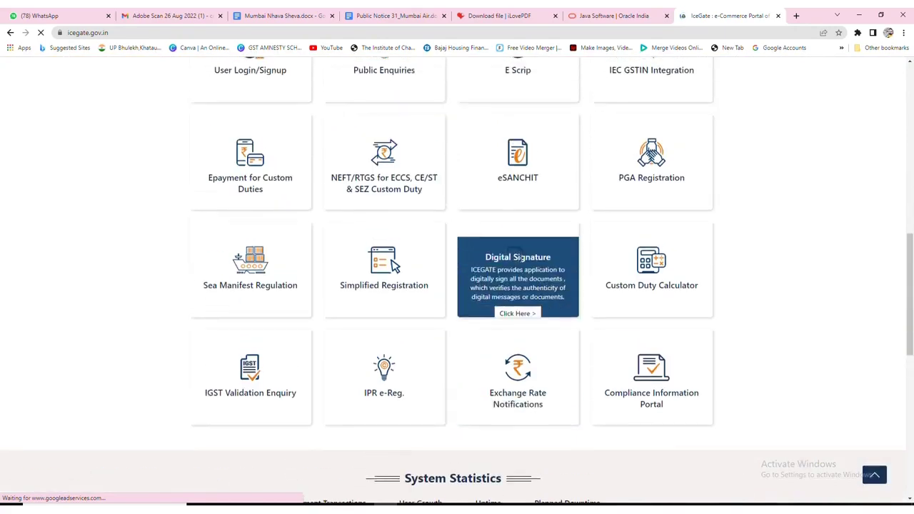
left_click(521, 299)
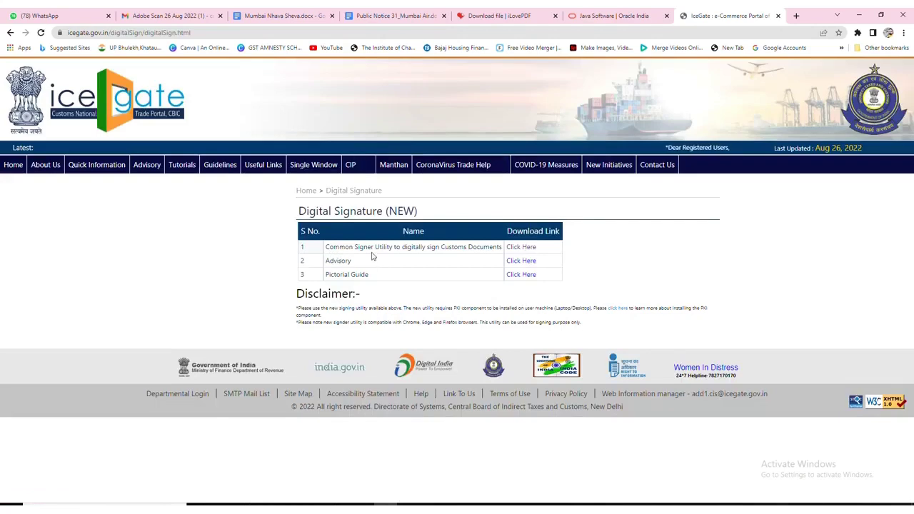
Launch the Common Signer Utility and choose PDF file signing.
left_click(520, 247)
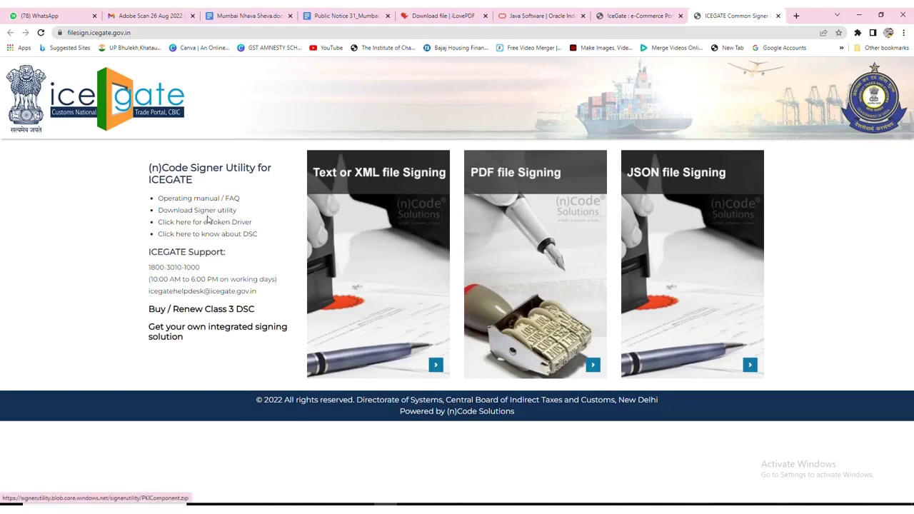
left_click(520, 182)
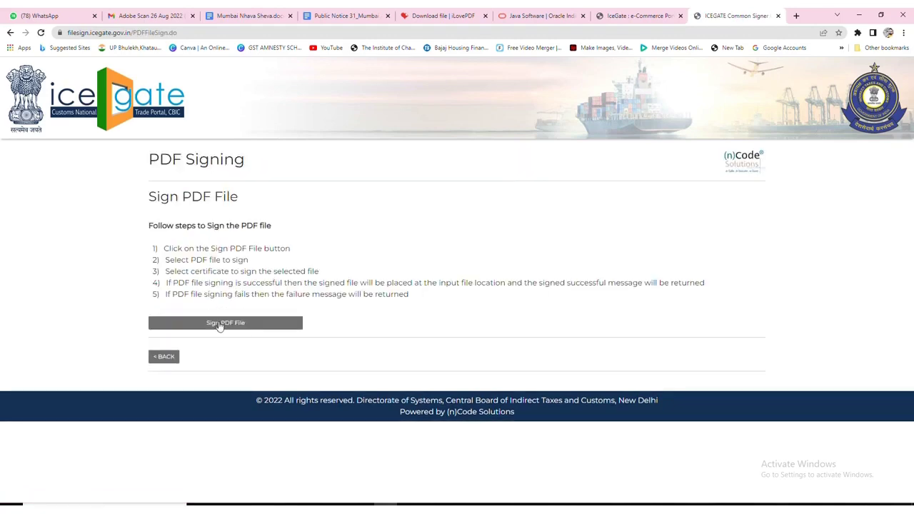
Start Sign PDF File, maximize the signer window and open the New Volume (E:) drive.
left_click(220, 323)
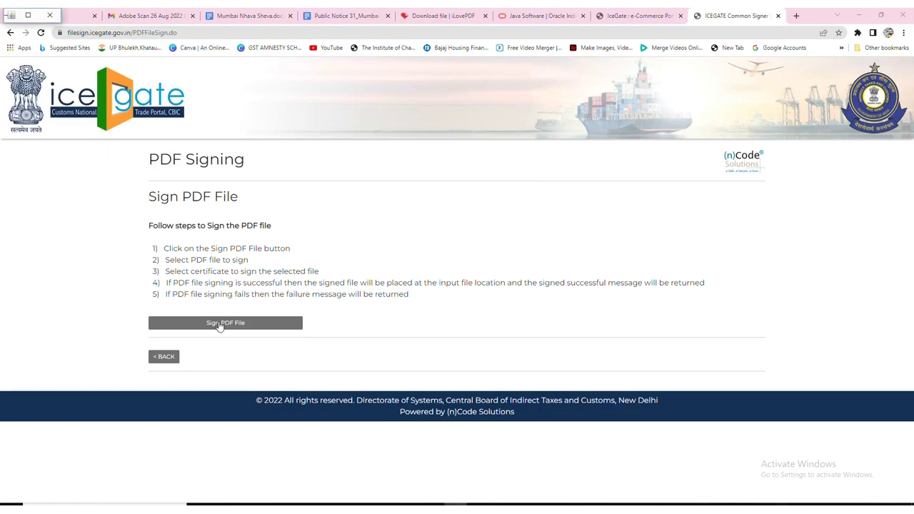
left_click(28, 15)
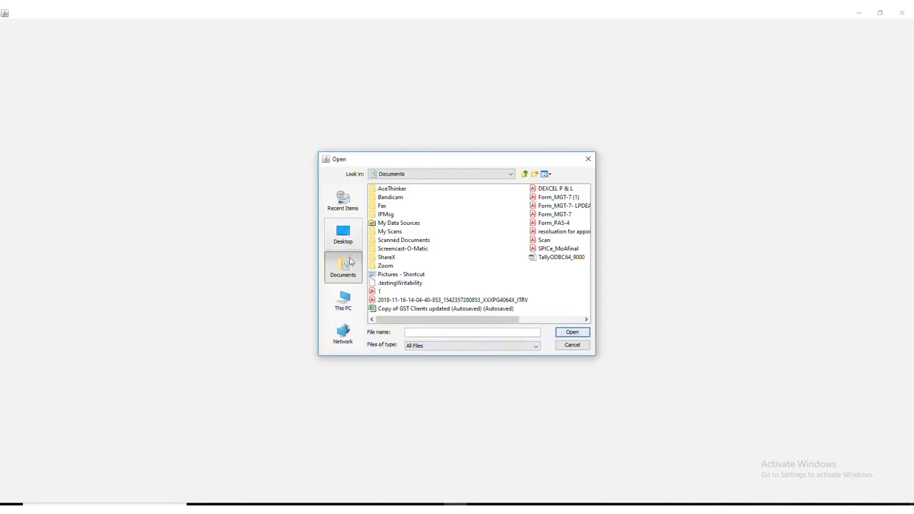
left_click(345, 307)
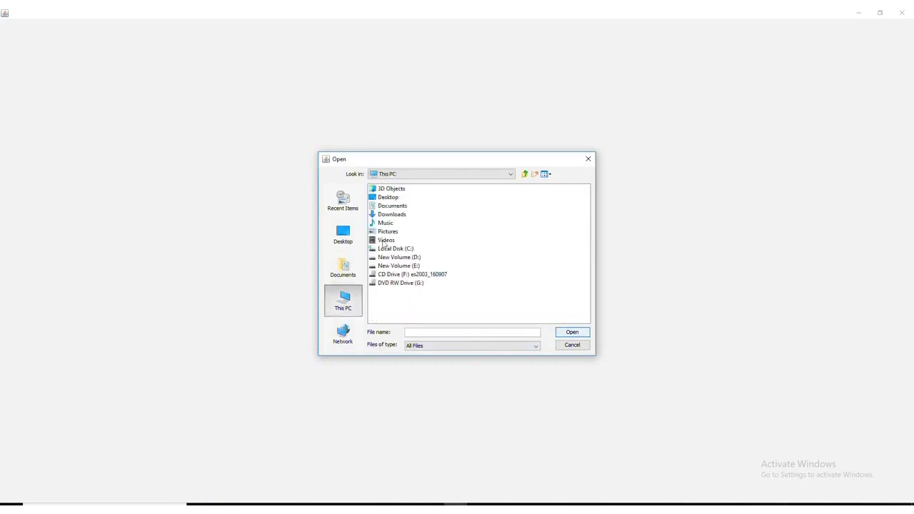
left_click(405, 266)
double_click(405, 266)
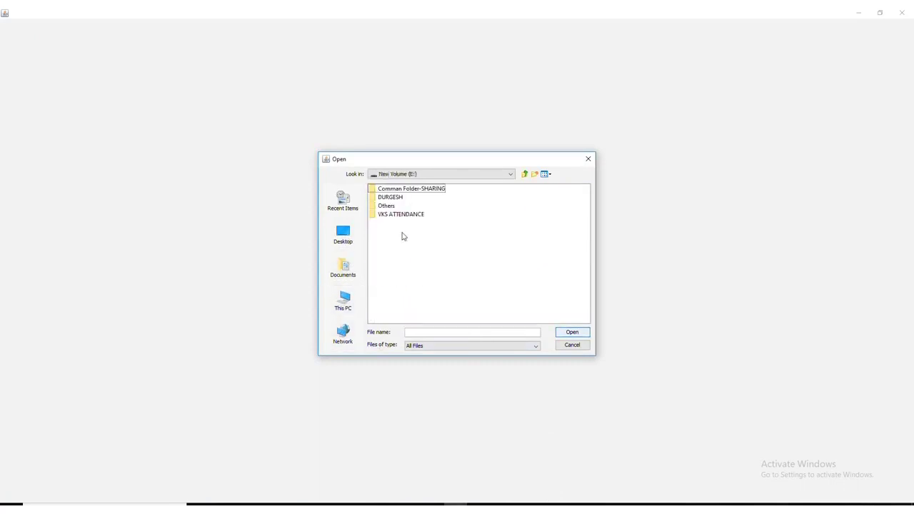
Navigate through the working and ROC-MCA folders into KRAYAVASTU VANIJ PRIVATE LIMITED.
double_click(397, 199)
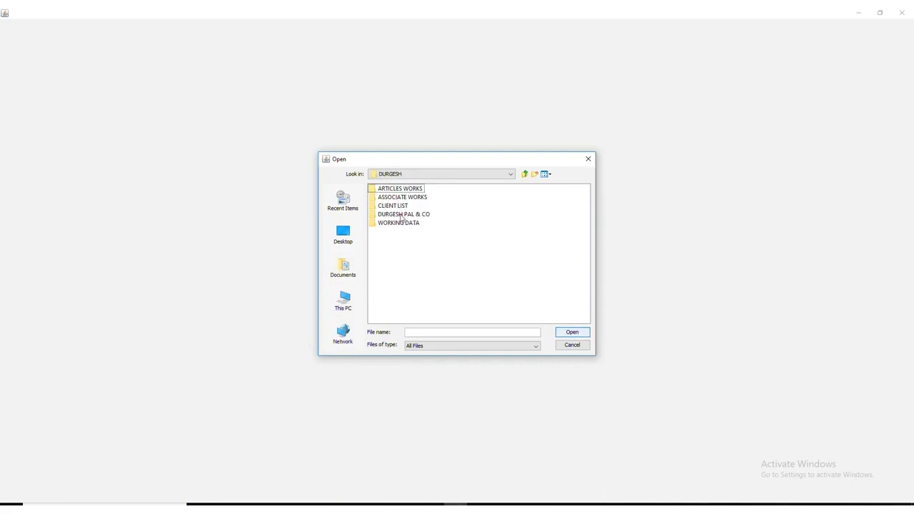
left_click(401, 215)
double_click(401, 215)
left_click(401, 292)
double_click(401, 293)
left_click(405, 225)
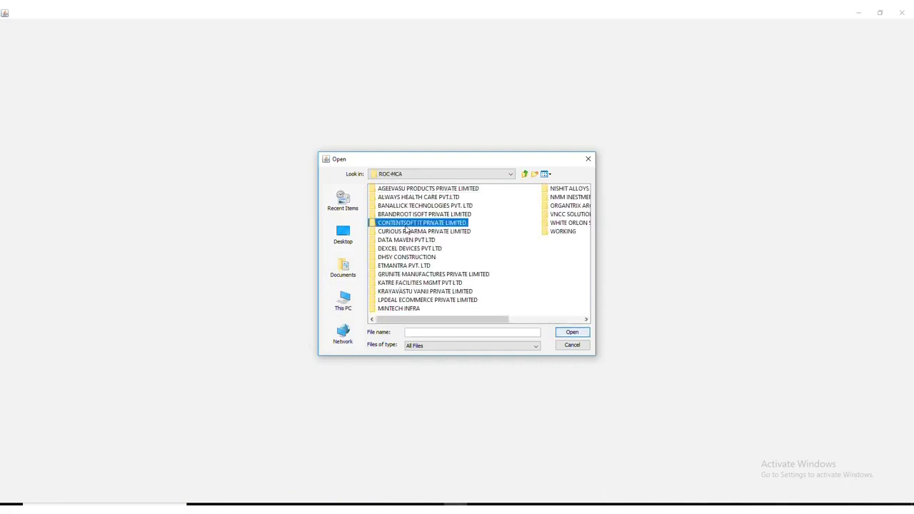
key("k")
key("k")
key("k")
key("k")
key("Return")
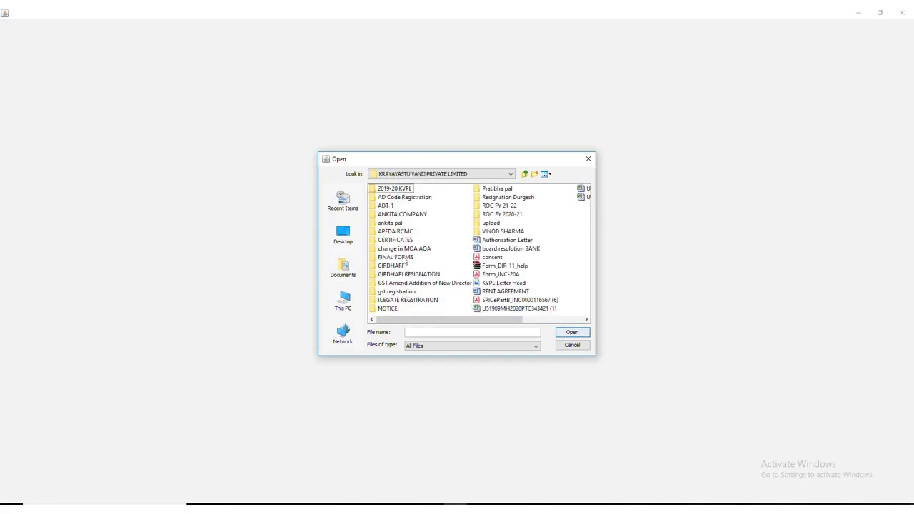
Open ICEGATE REGISTRATION > the applicant's KYC folder and pick the unsigned Aadhaar PDF.
left_click(399, 258)
left_click(404, 300)
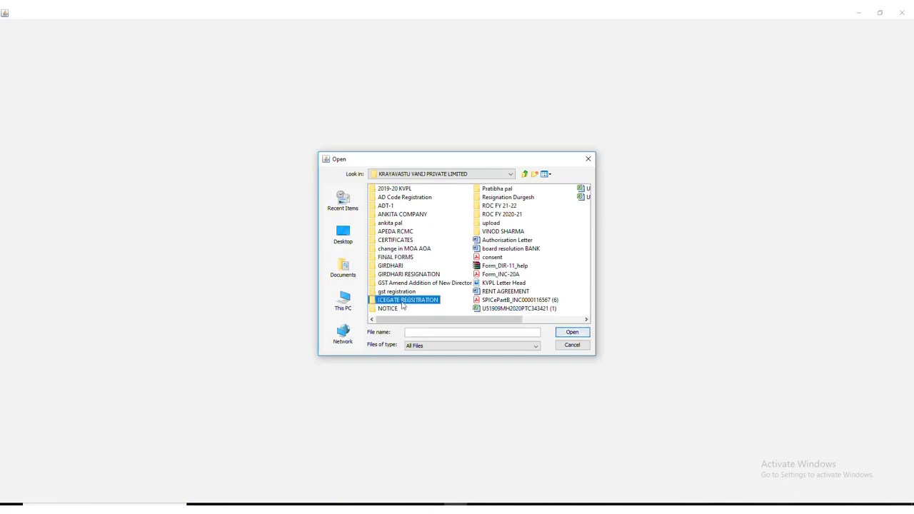
double_click(402, 301)
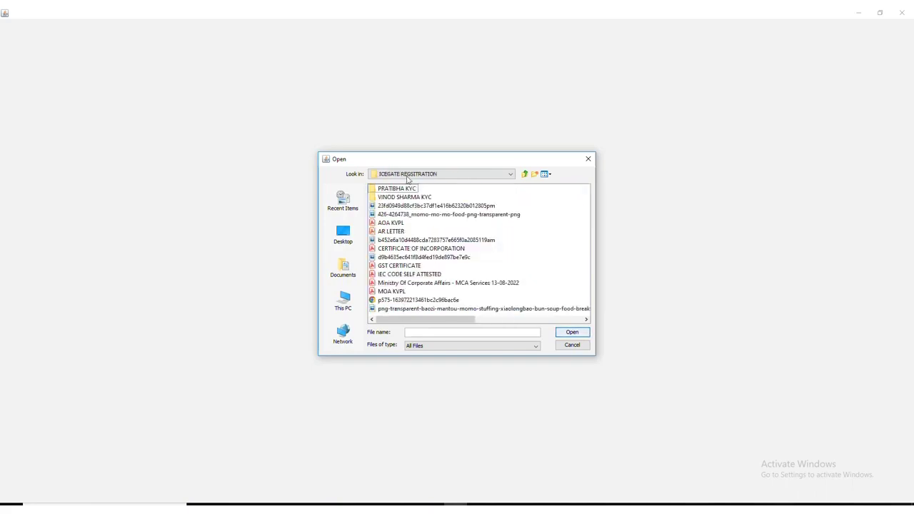
double_click(404, 190)
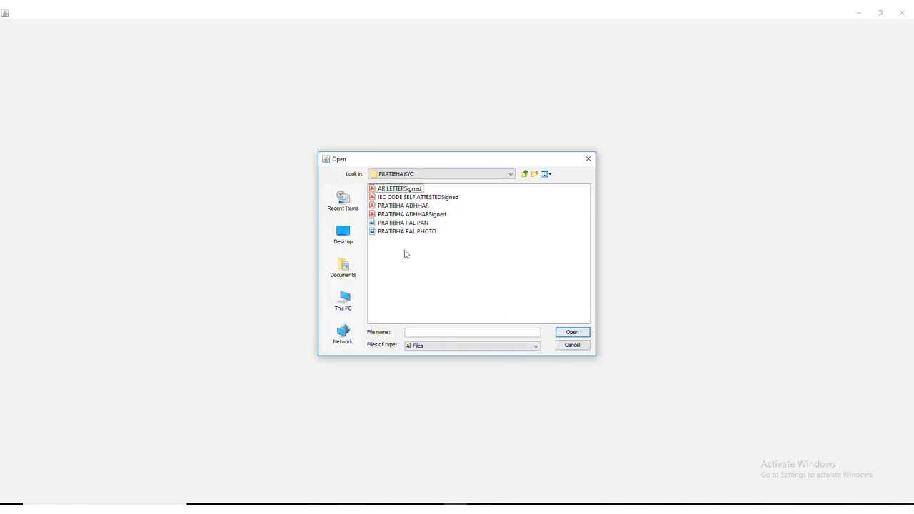
left_click(404, 207)
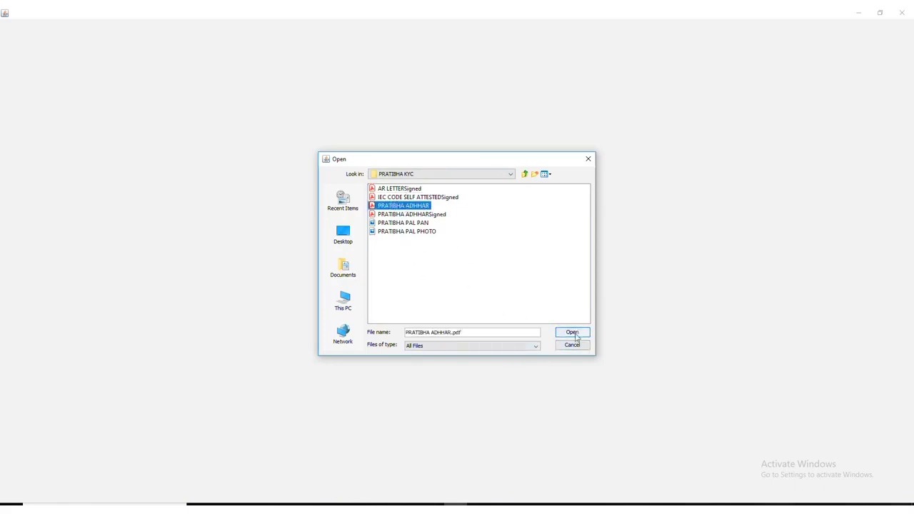
left_click(573, 332)
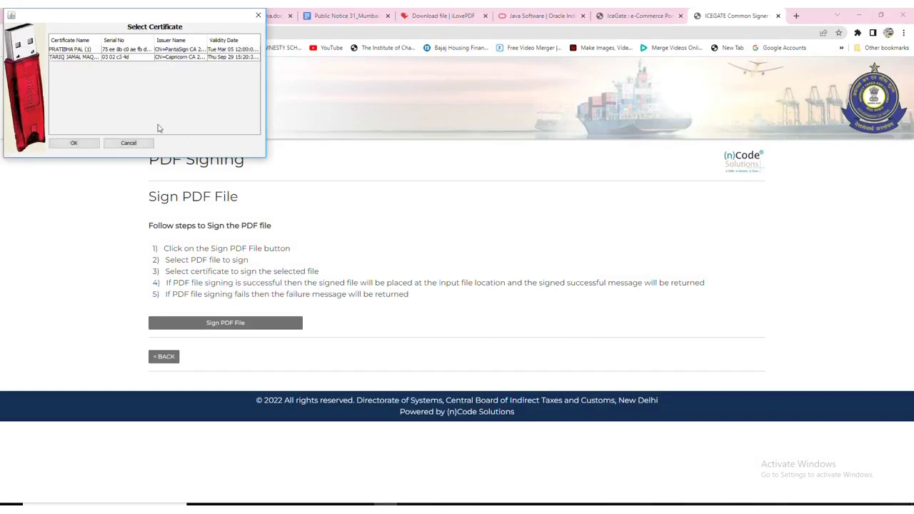
Sign the Aadhaar PDF with the applicant's certificate and dismiss the success alert.
left_click(74, 50)
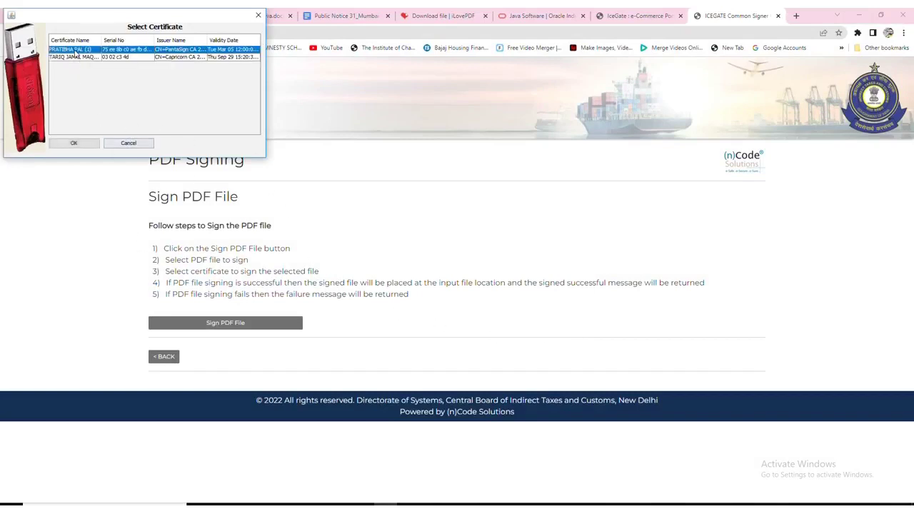
left_click(77, 143)
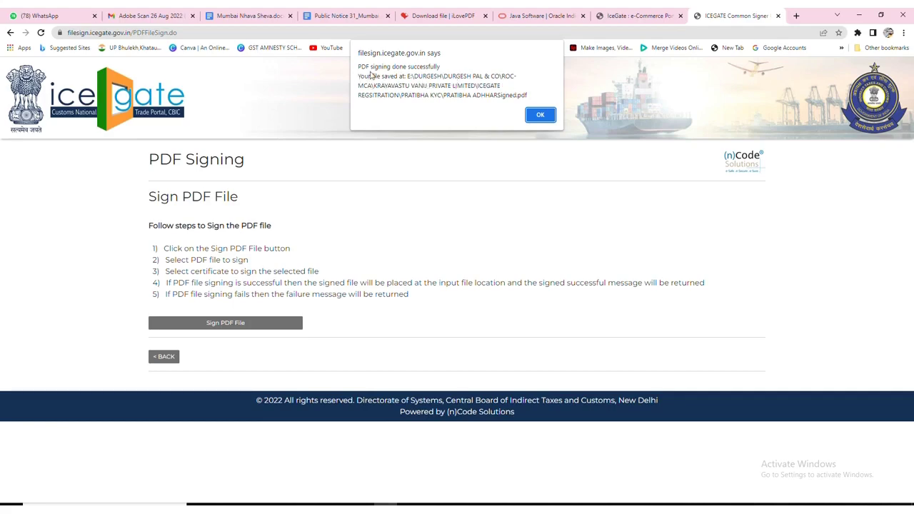
left_click(540, 115)
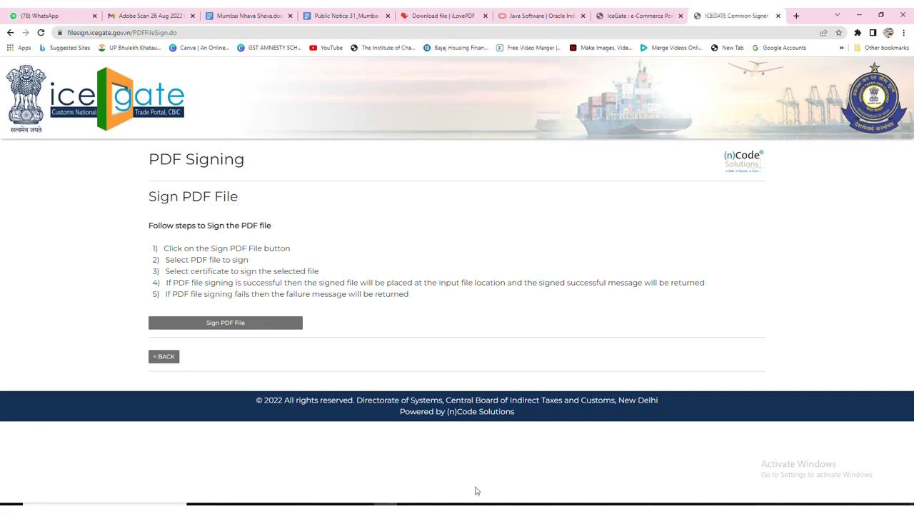
Bring up File Explorer and go back up to the ROC-MCA company folder list.
mouse_move(432, 508)
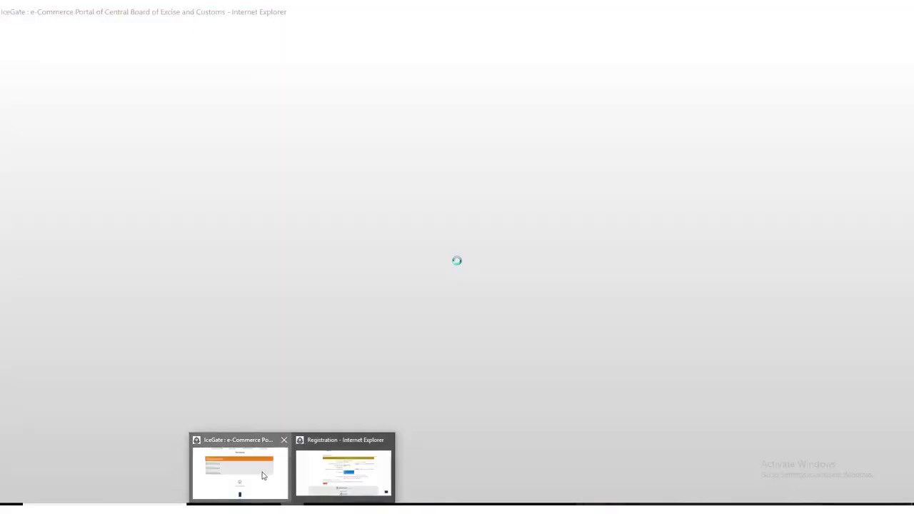
left_click(344, 467)
left_click(175, 463)
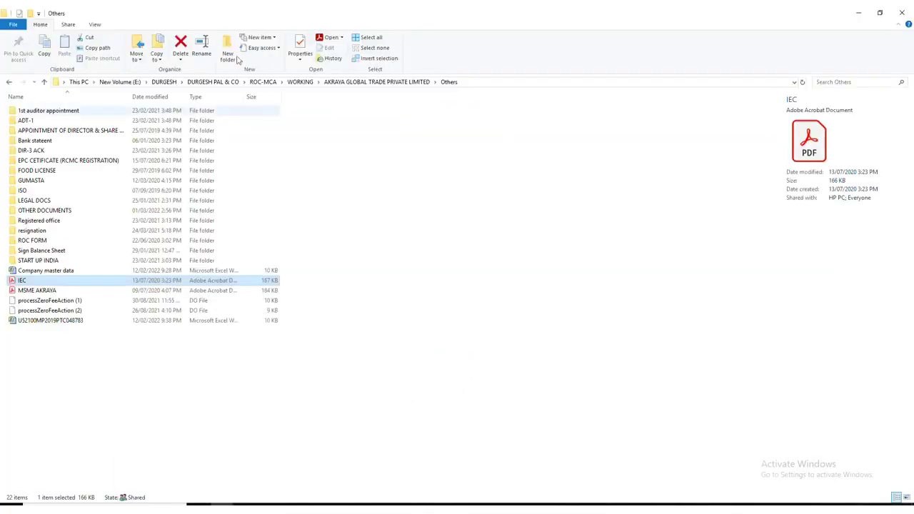
left_click(301, 82)
left_click(263, 82)
left_click(111, 262)
key("k")
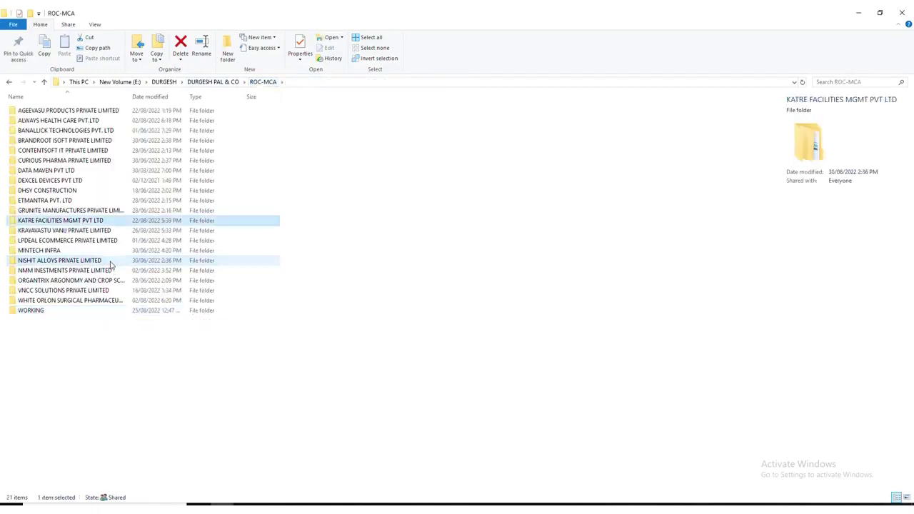
double_click(39, 220)
left_click(44, 82)
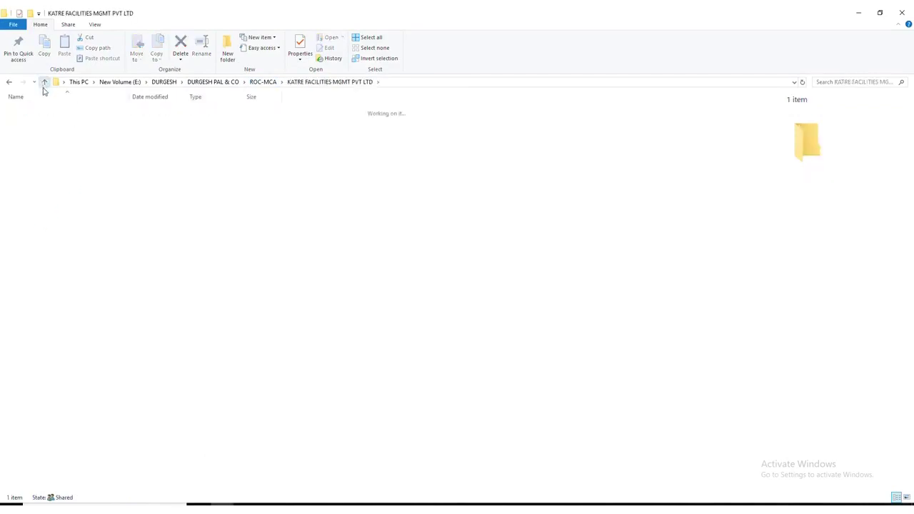
Open KRAYAVASTU VANIJ PRIVATE LIMITED > ICEGATE REGISTRATION > KYC folder and view the signed Aadhaar PDF.
double_click(57, 233)
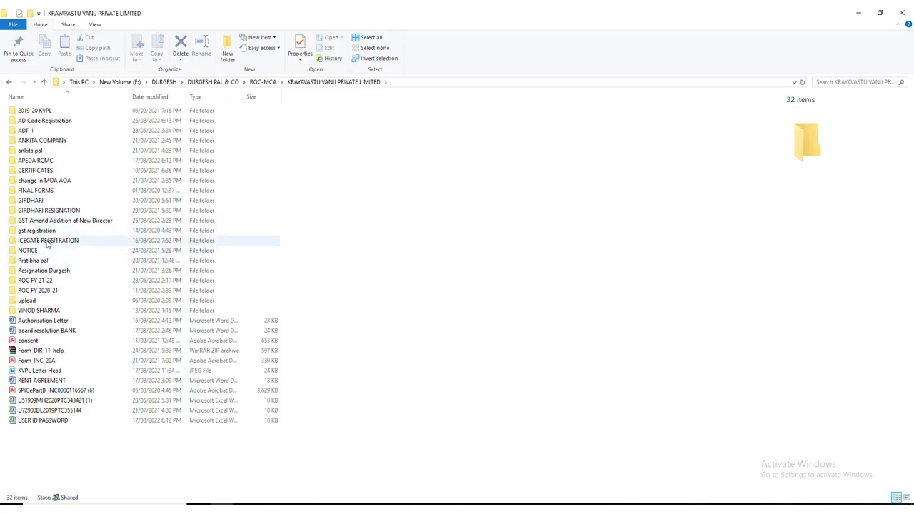
left_click(47, 242)
double_click(47, 243)
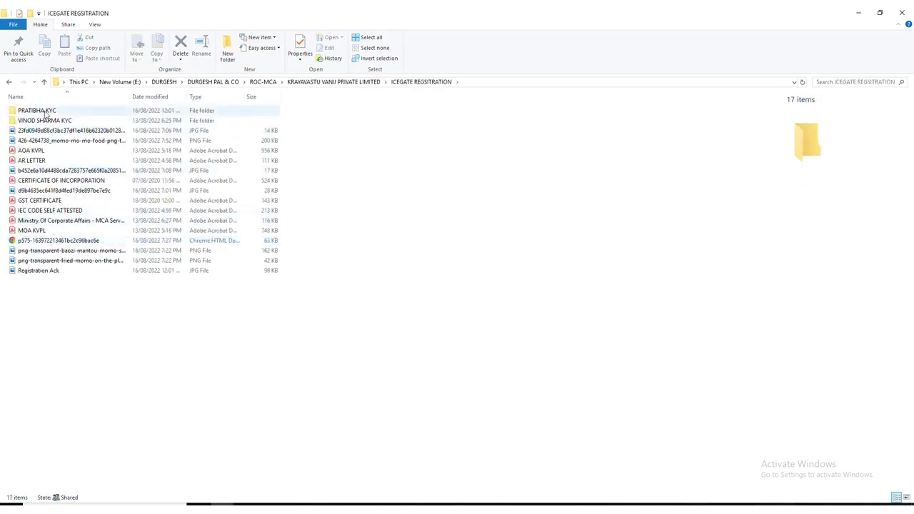
left_click(45, 114)
double_click(45, 113)
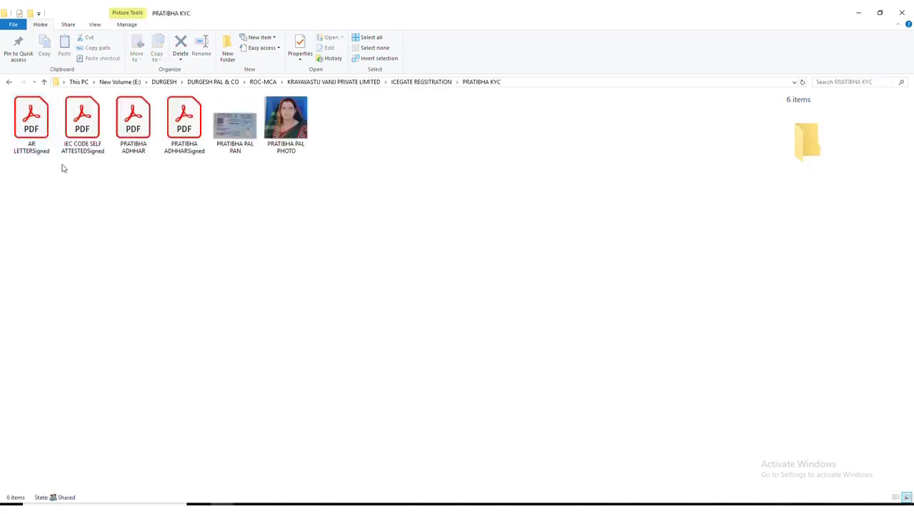
left_click(180, 123)
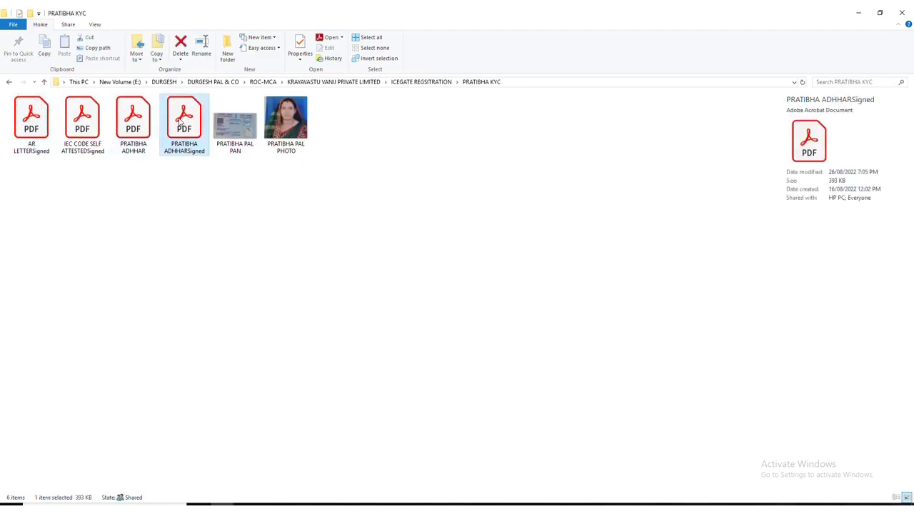
double_click(180, 123)
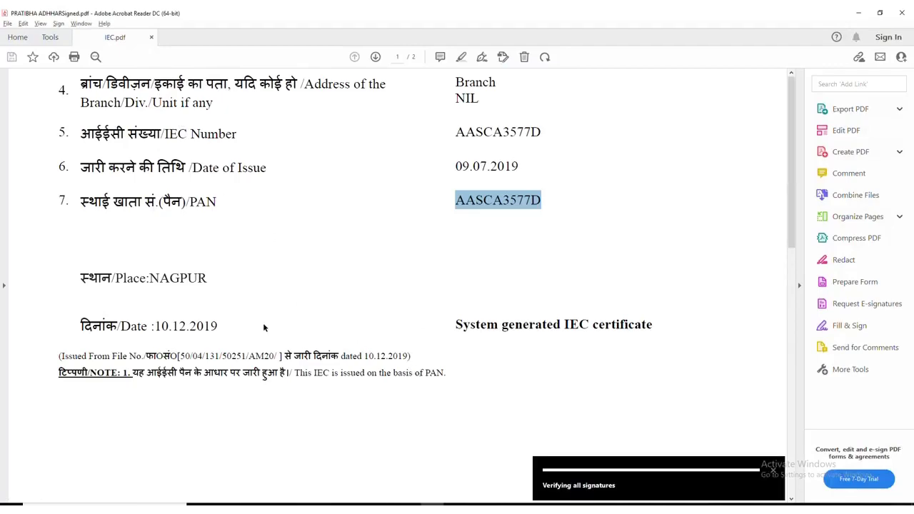
scroll(424, 369, "down", 2)
scroll(424, 368, "down", 10)
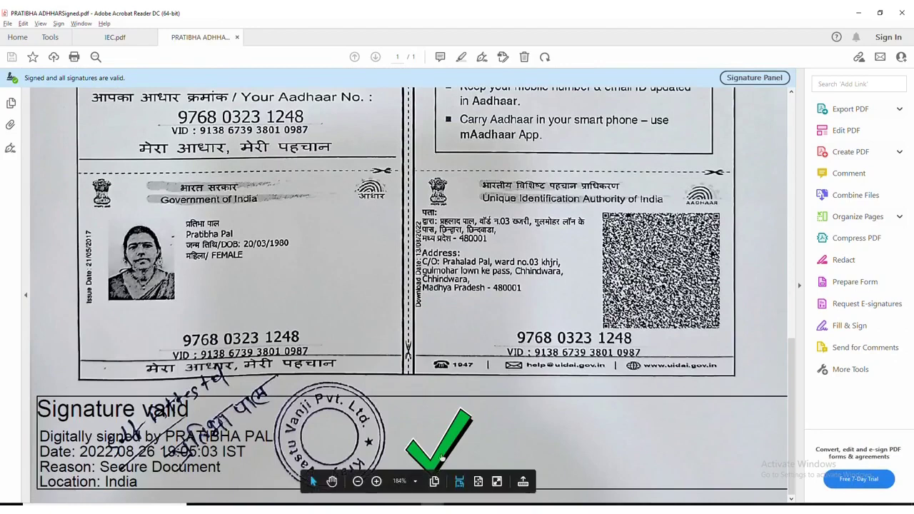
left_click(900, 13)
left_click(404, 278)
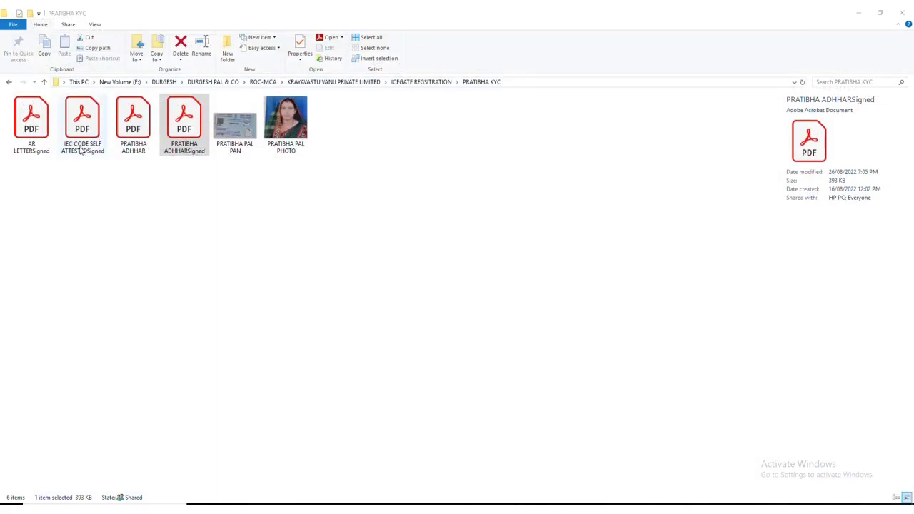
left_click(87, 129)
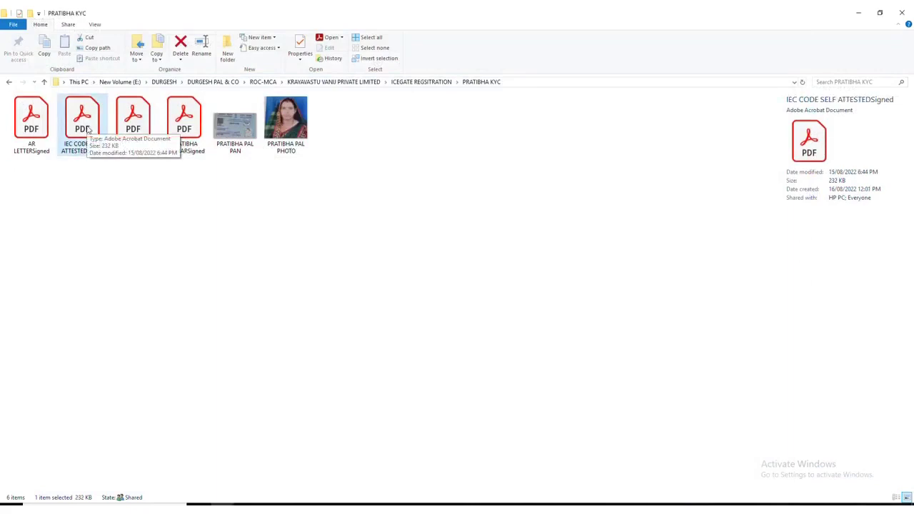
double_click(86, 129)
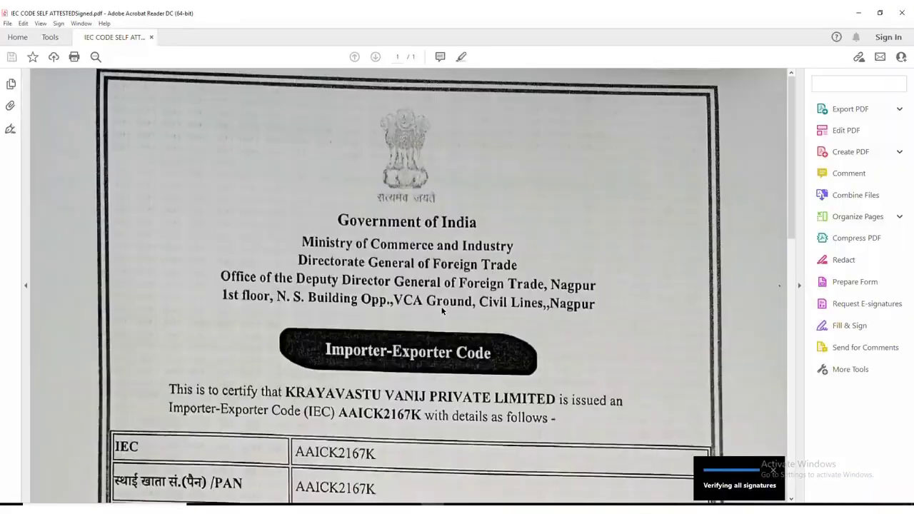
scroll(441, 310, "down", 10)
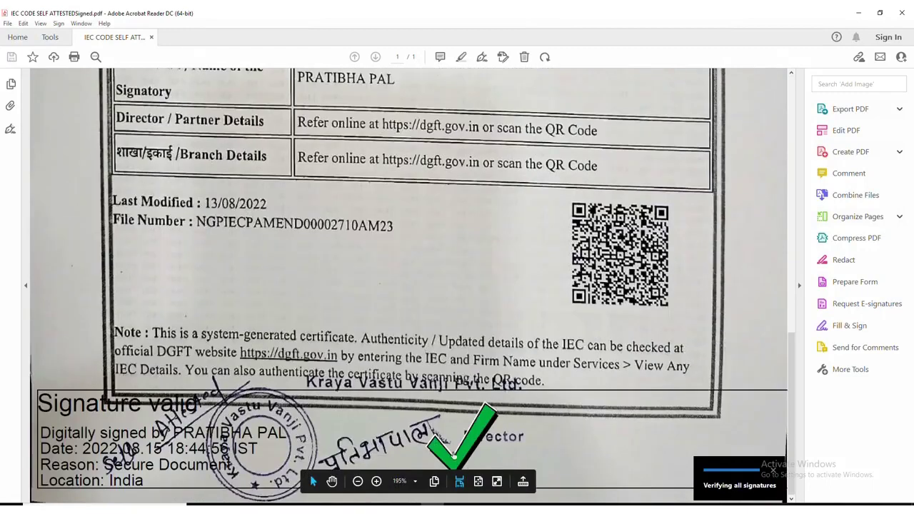
left_click(901, 12)
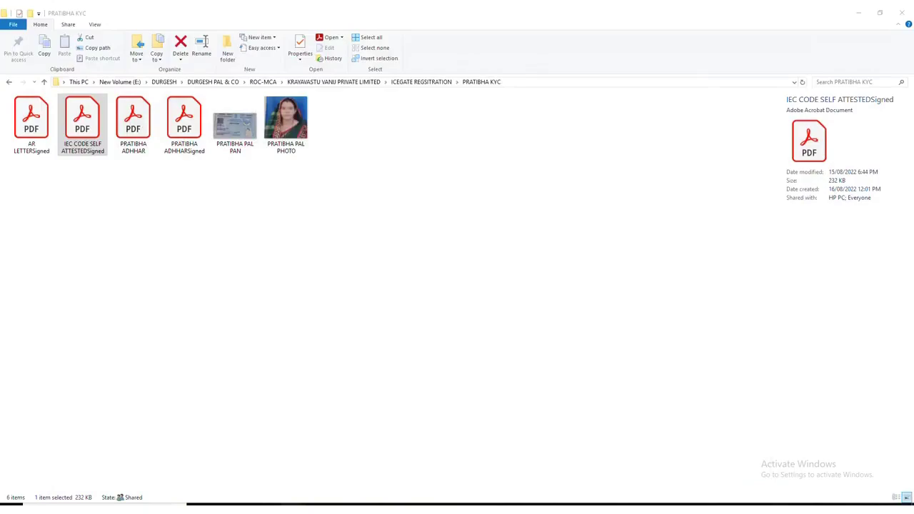
mouse_move(252, 491)
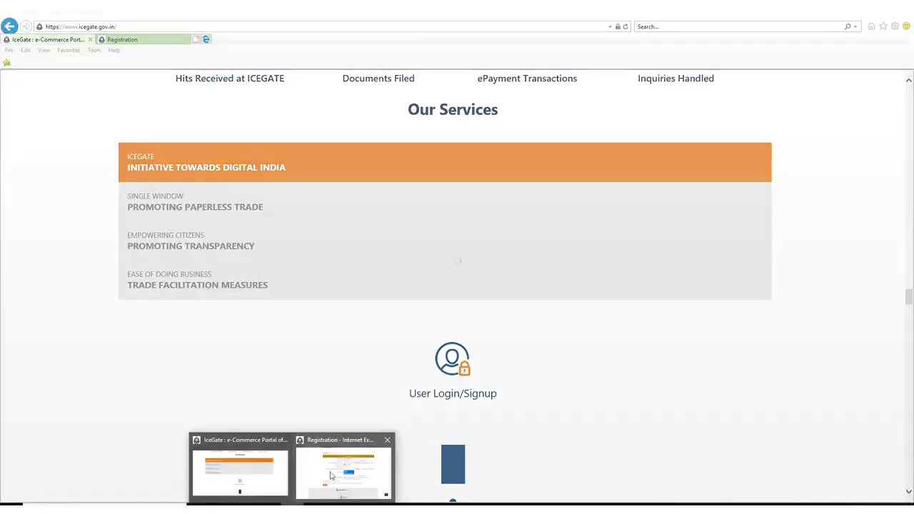
Back on the ICEGATE form, attach the signed IEC code PDF as the licence copy.
left_click(344, 471)
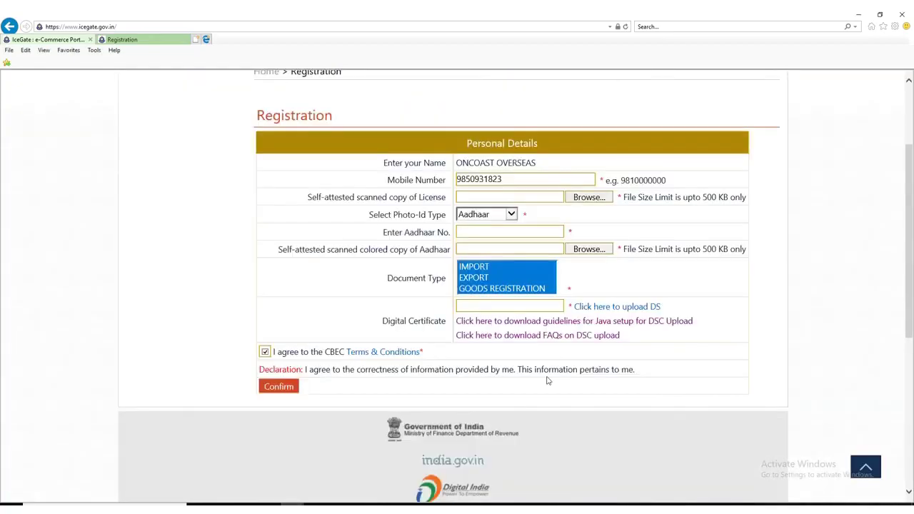
left_click(589, 204)
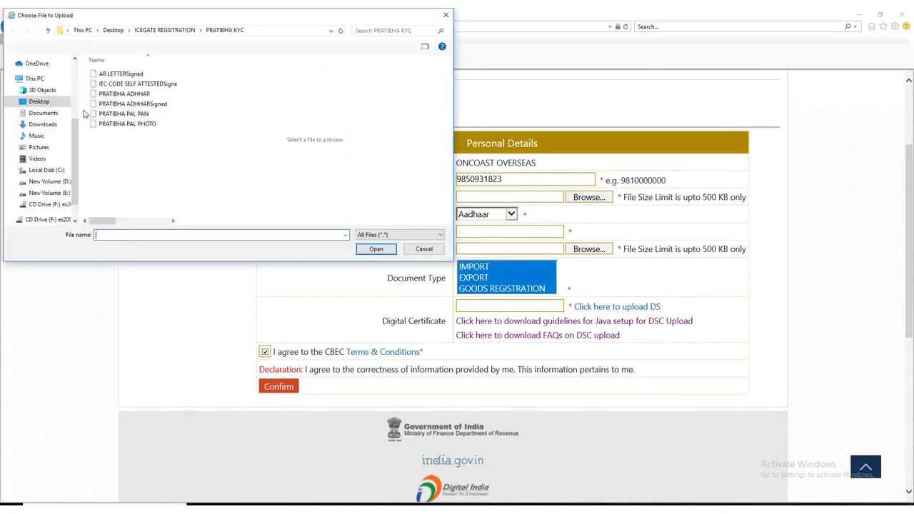
left_click(132, 84)
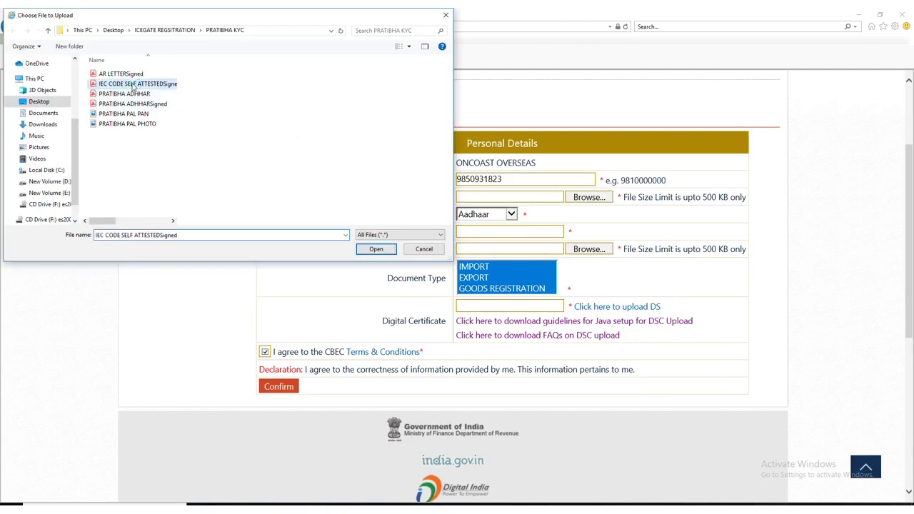
left_click(380, 249)
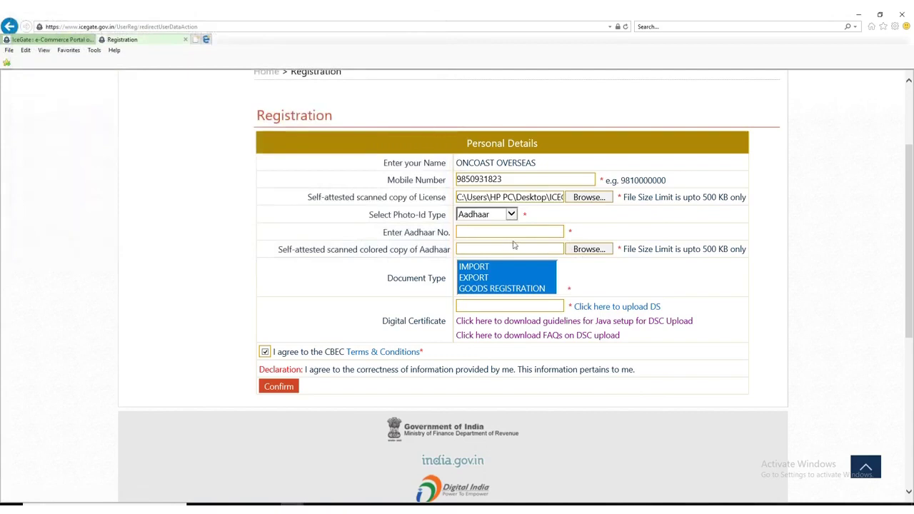
Attach the signed Aadhaar PDF as the Aadhaar copy.
left_click(579, 252)
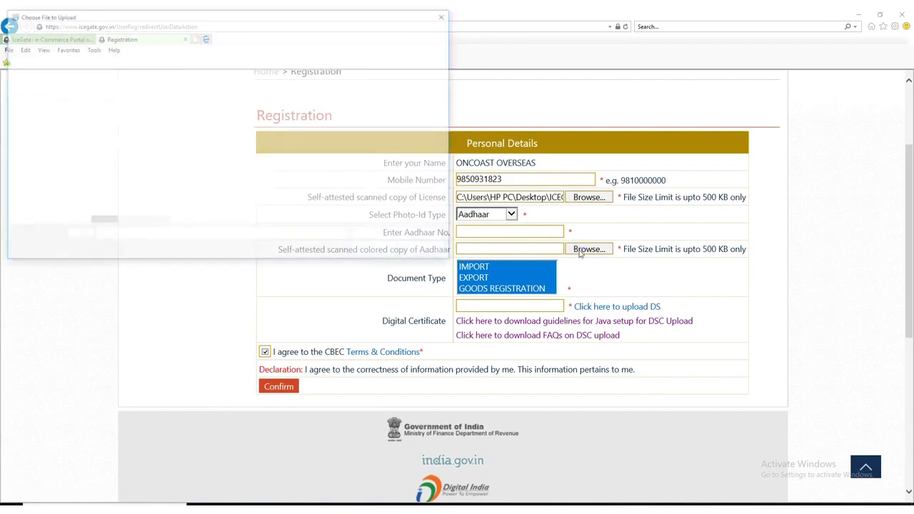
left_click(147, 106)
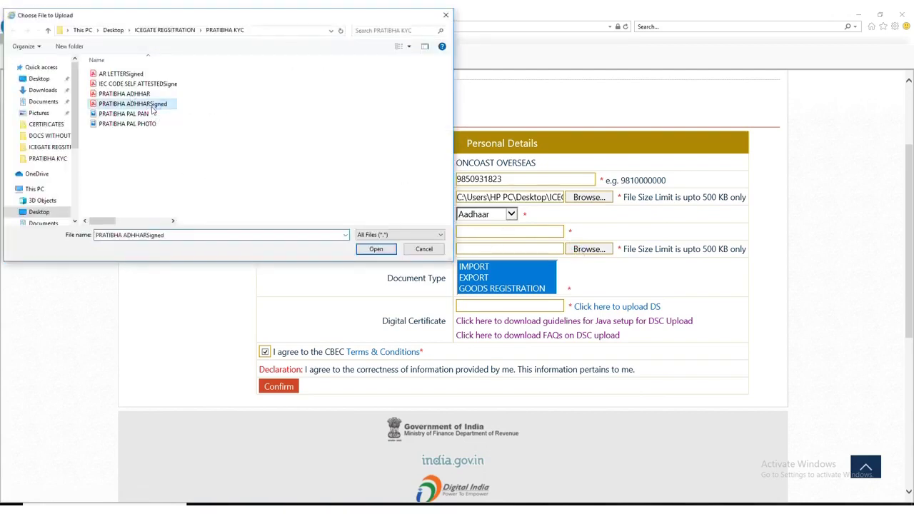
left_click(376, 249)
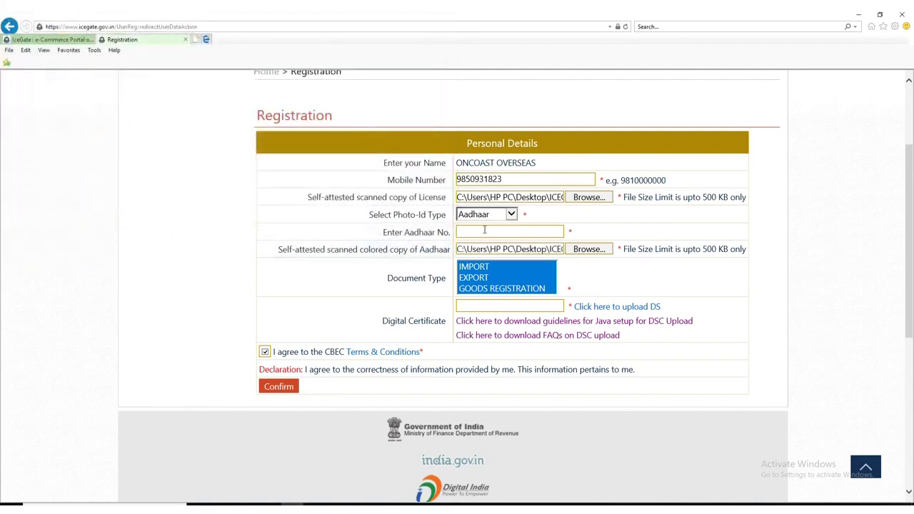
Enter the applicant's Aadhaar number in the Enter Aadhaar No. field.
left_click(484, 230)
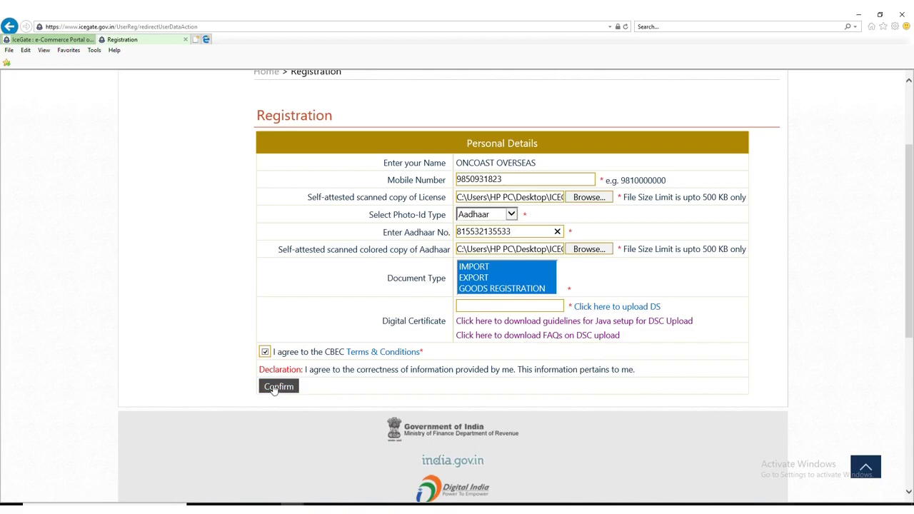
Submit the form with Confirm and scroll through the page to review it.
left_click(277, 386)
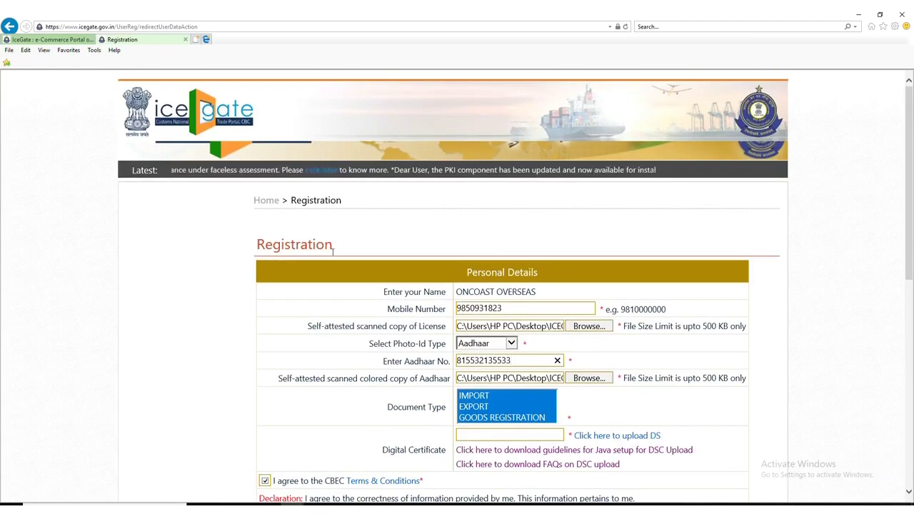
scroll(332, 251, "down", 6)
scroll(332, 251, "up", 5)
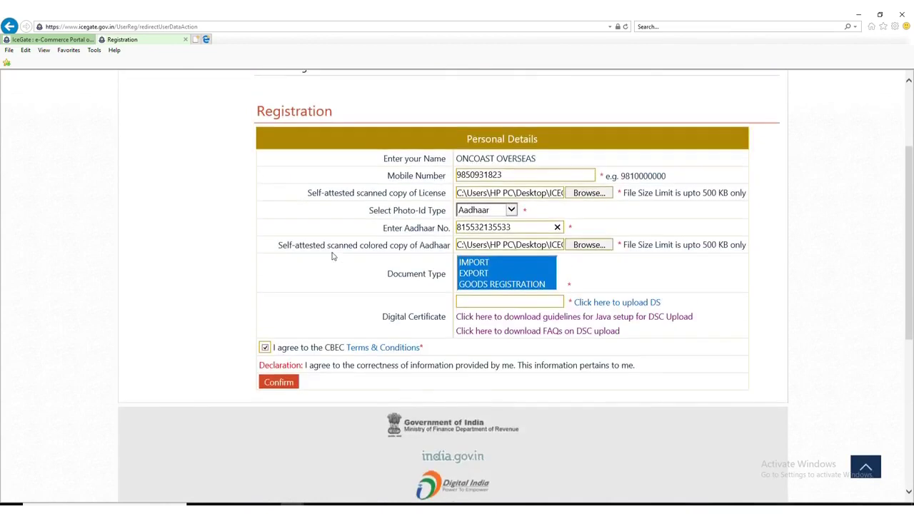
scroll(332, 255, "up", 2)
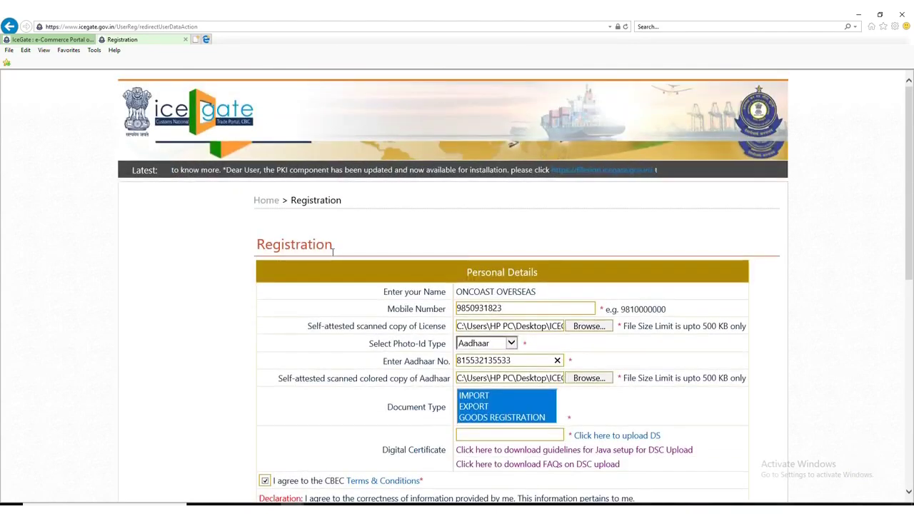
scroll(332, 252, "down", 3)
scroll(332, 252, "down", 1)
scroll(332, 253, "up", 4)
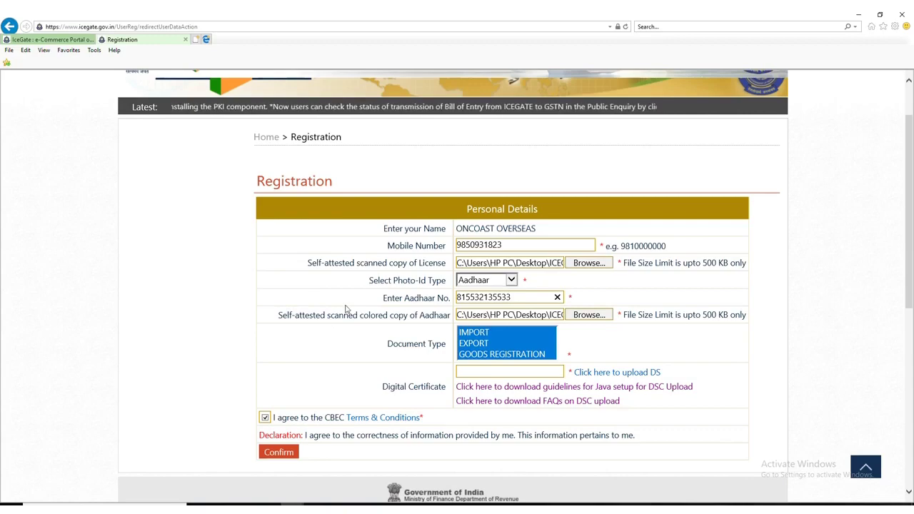
scroll(346, 307, "down", 5)
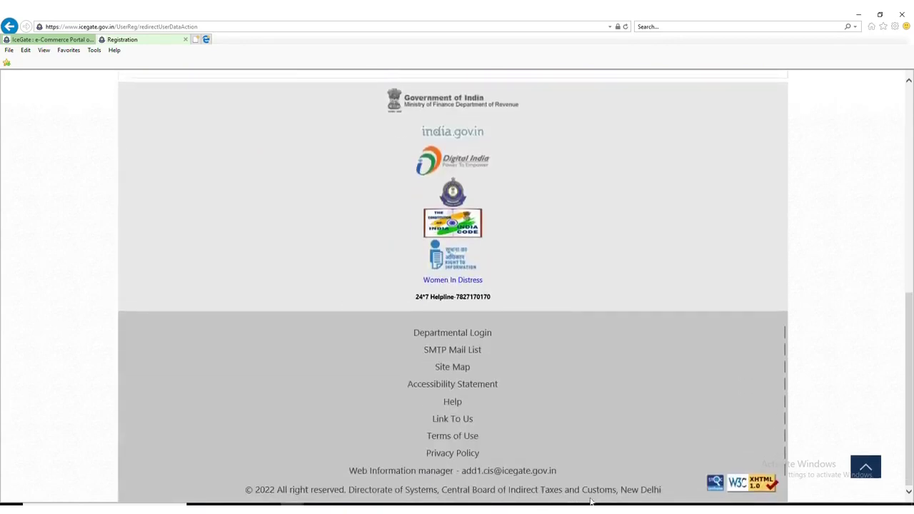